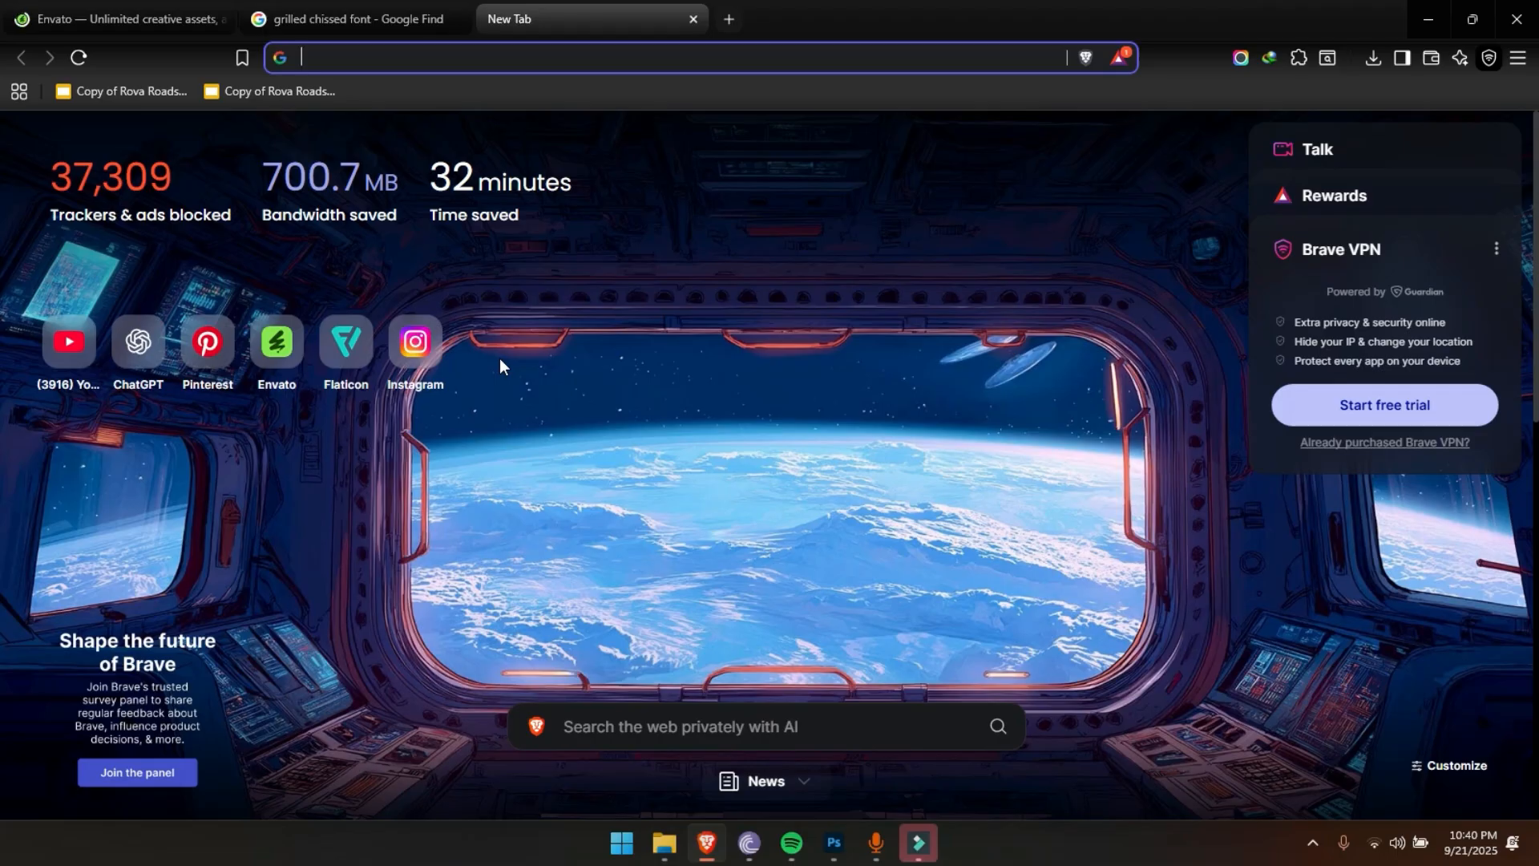
Search the web for "GrilledCheese font" and open the font.download result in a new tab
{"action": "type", "text": "GrilledCheese"}
{"action": "type", "text": "font"}
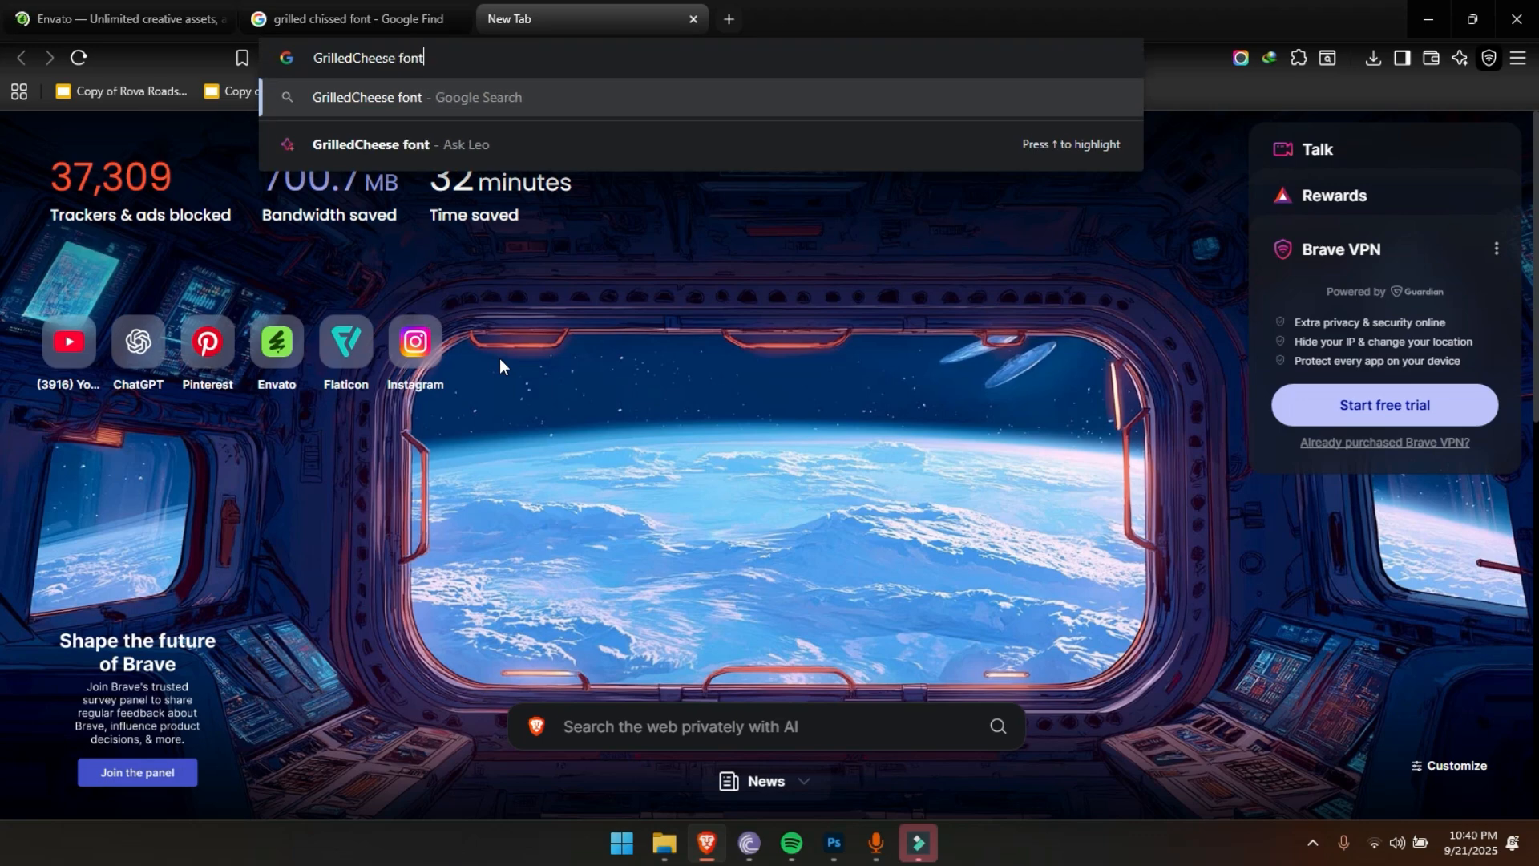
{"action": "key", "text": "Return"}
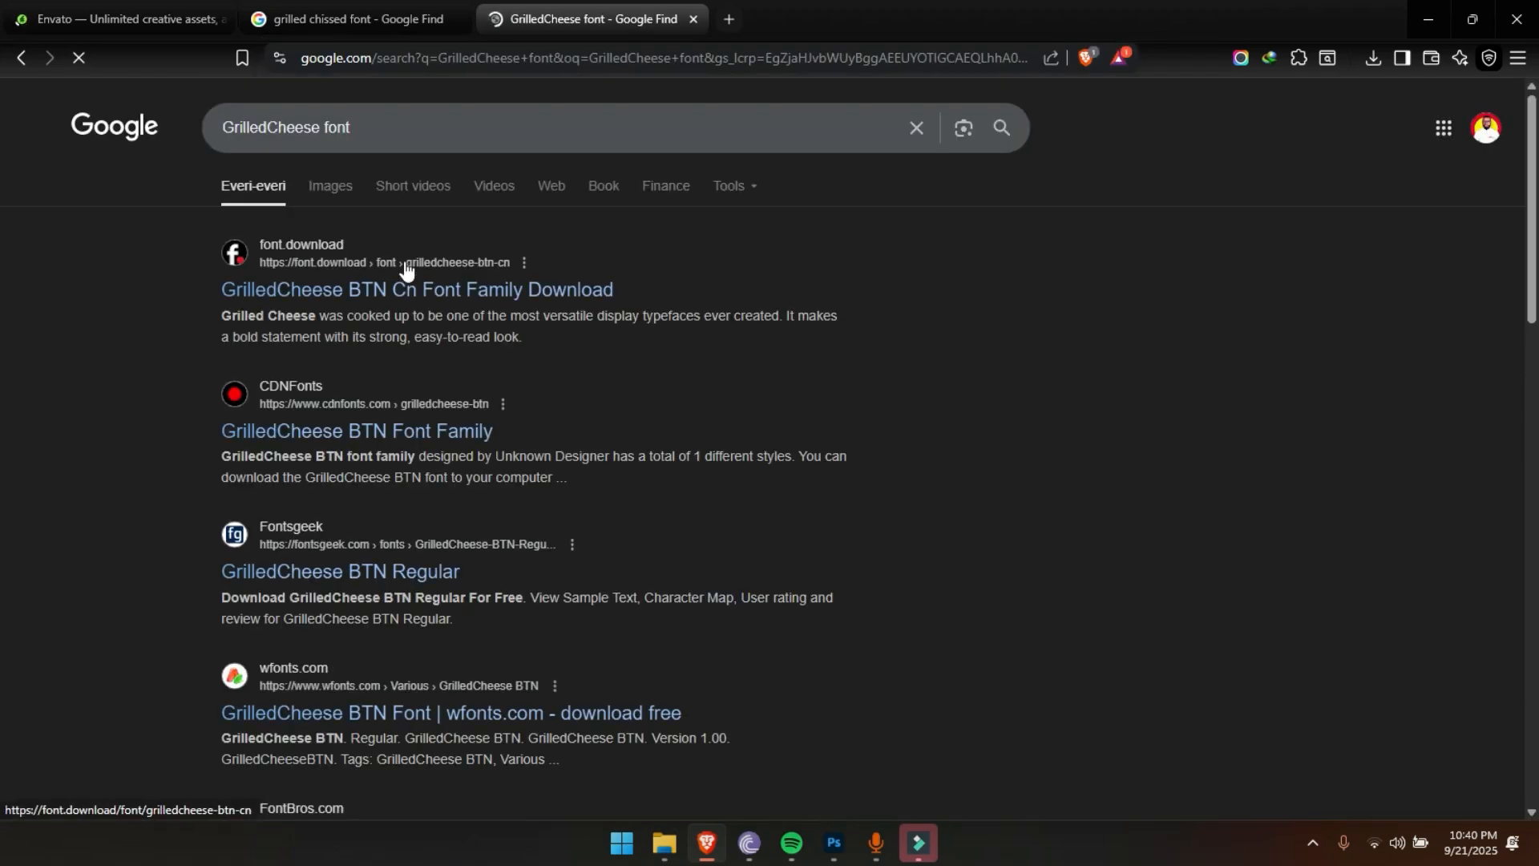
{"action": "right_click", "coordinate": [406, 281]}
{"action": "left_click", "coordinate": [444, 298]}
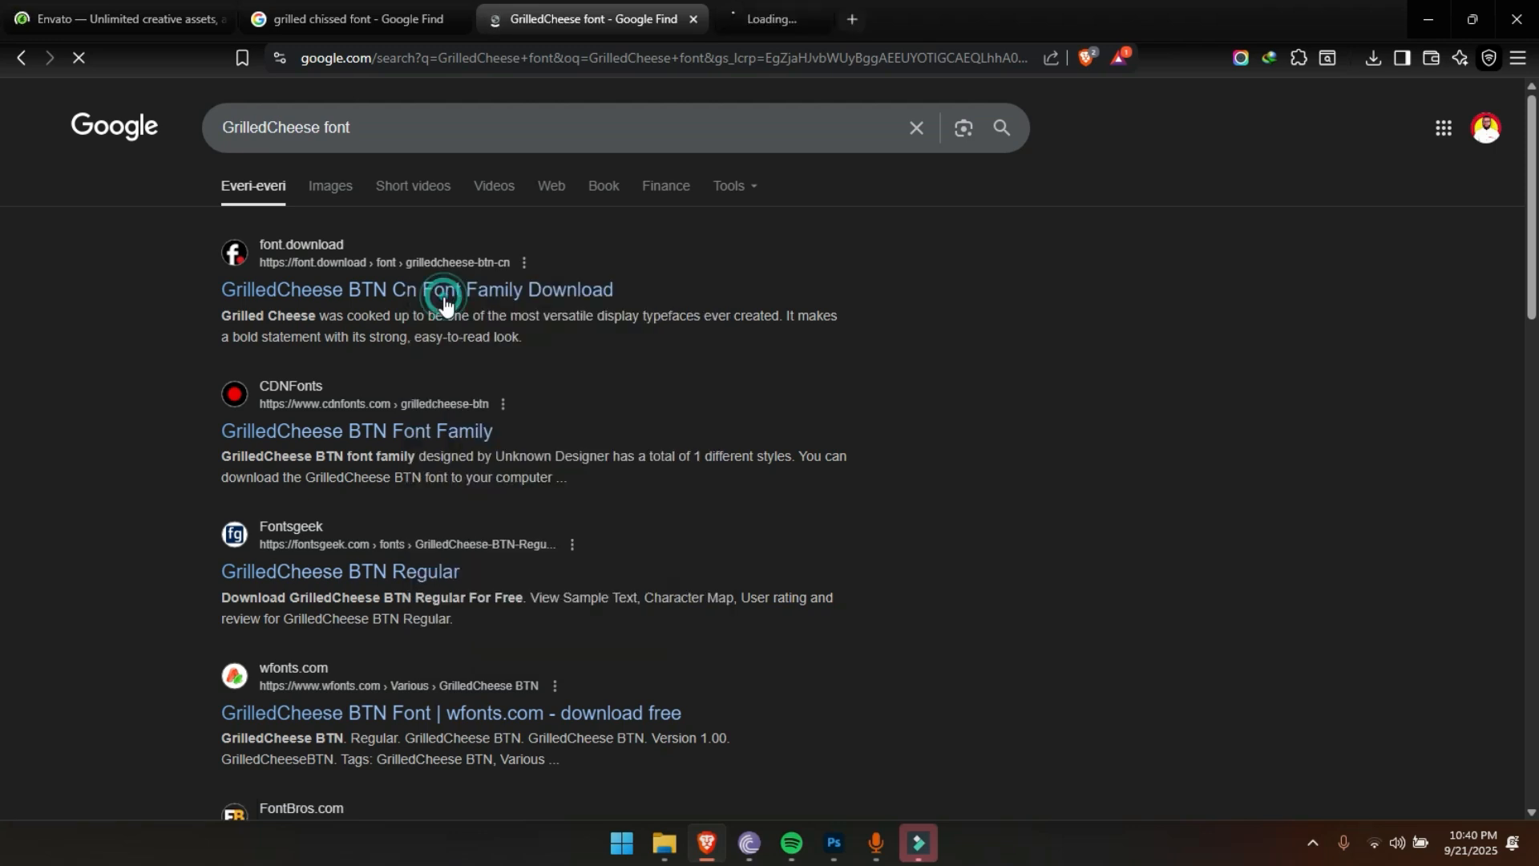
{"action": "left_click", "coordinate": [861, 3]}
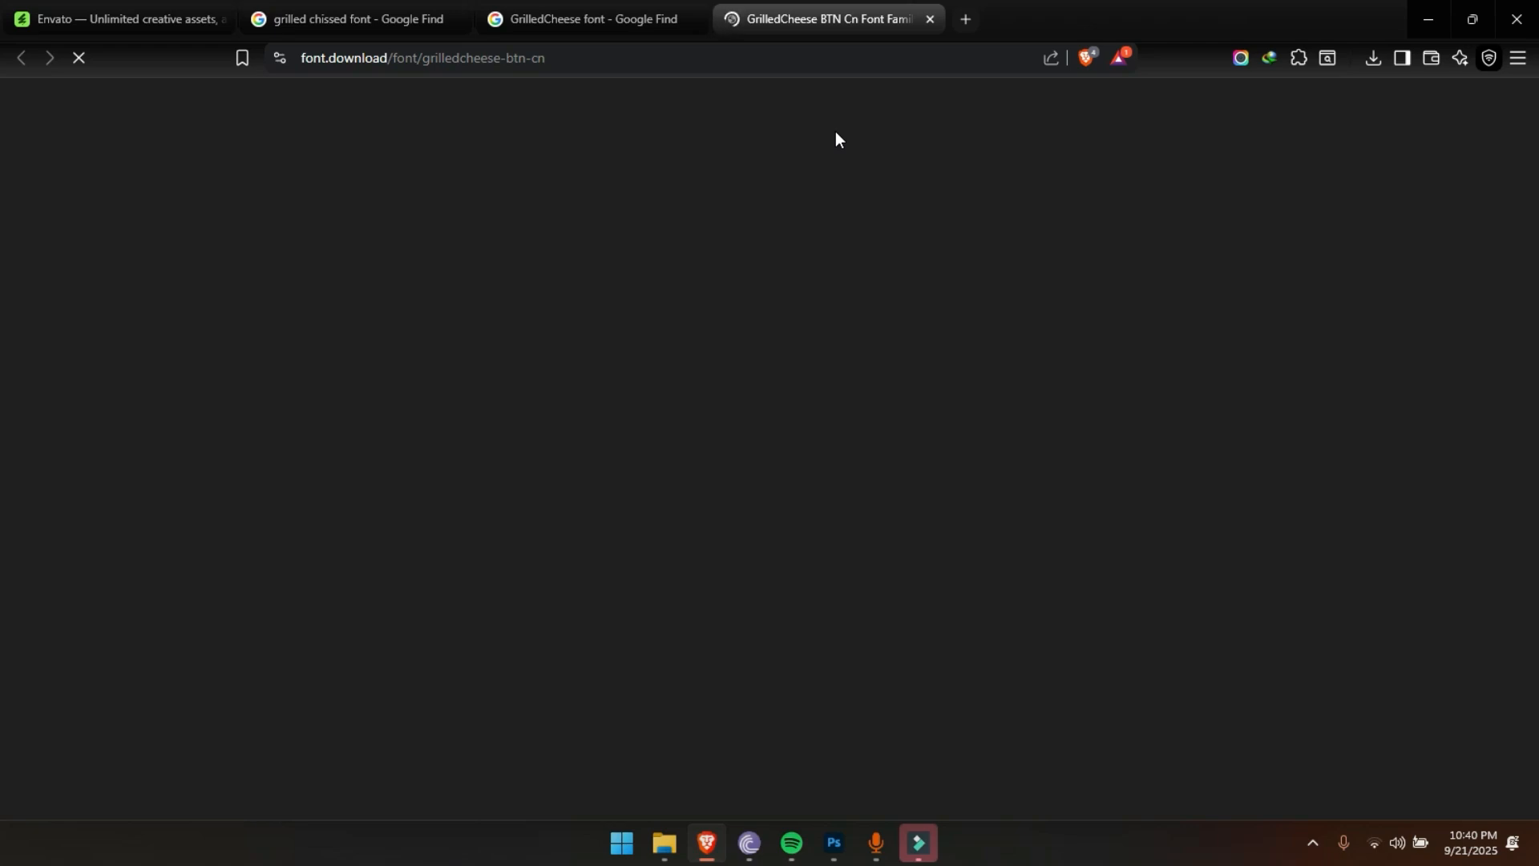
Open the Fontsgeek search result for GrilledCheese BTN Regular in a new tab and switch to that page
{"action": "left_click", "coordinate": [567, 16]}
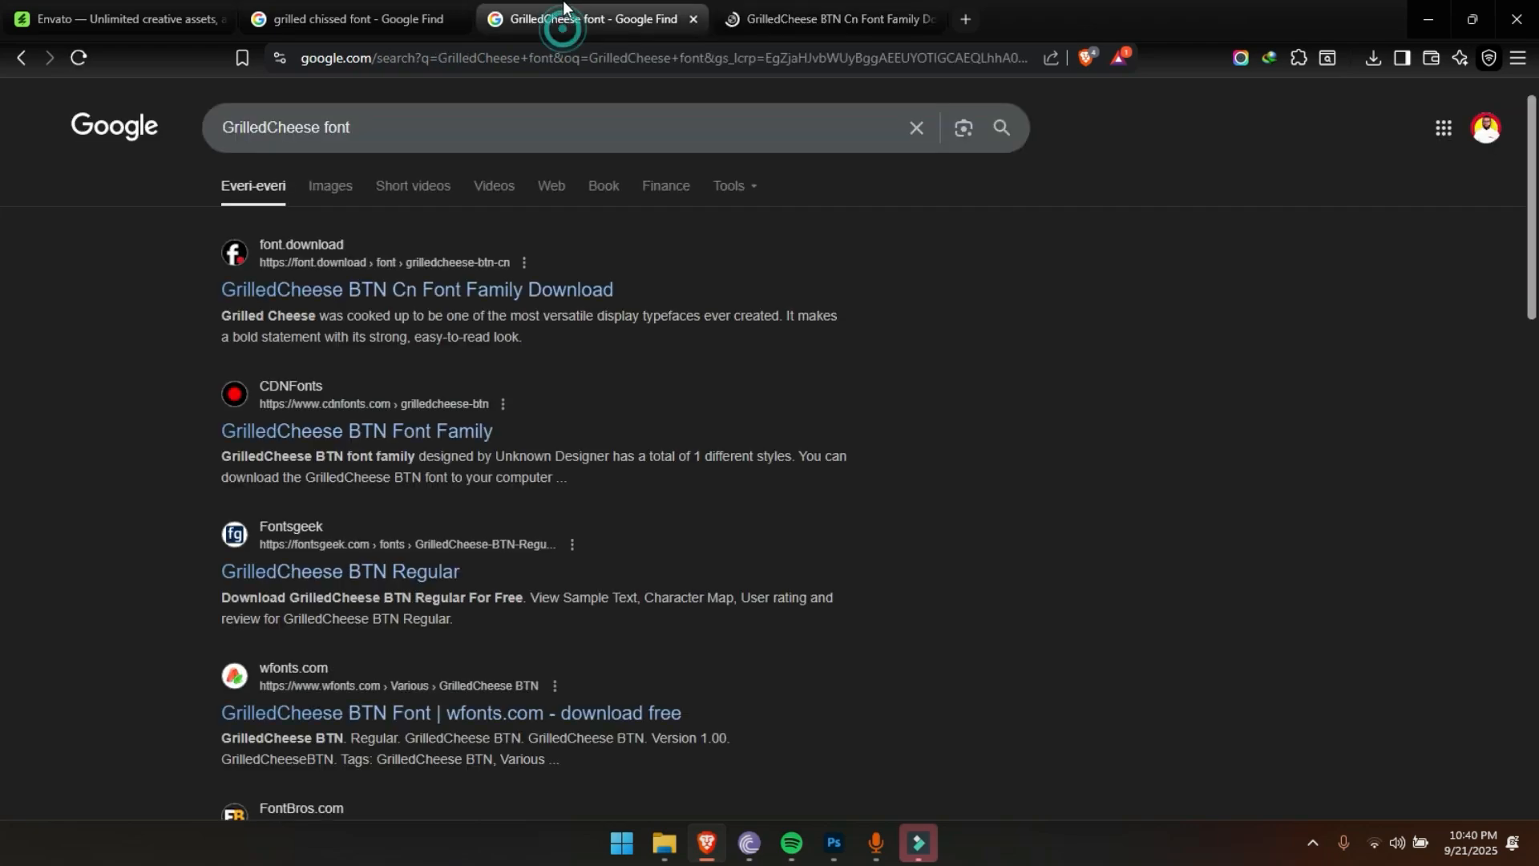
{"action": "right_click", "coordinate": [307, 549]}
{"action": "left_click", "coordinate": [460, 183]}
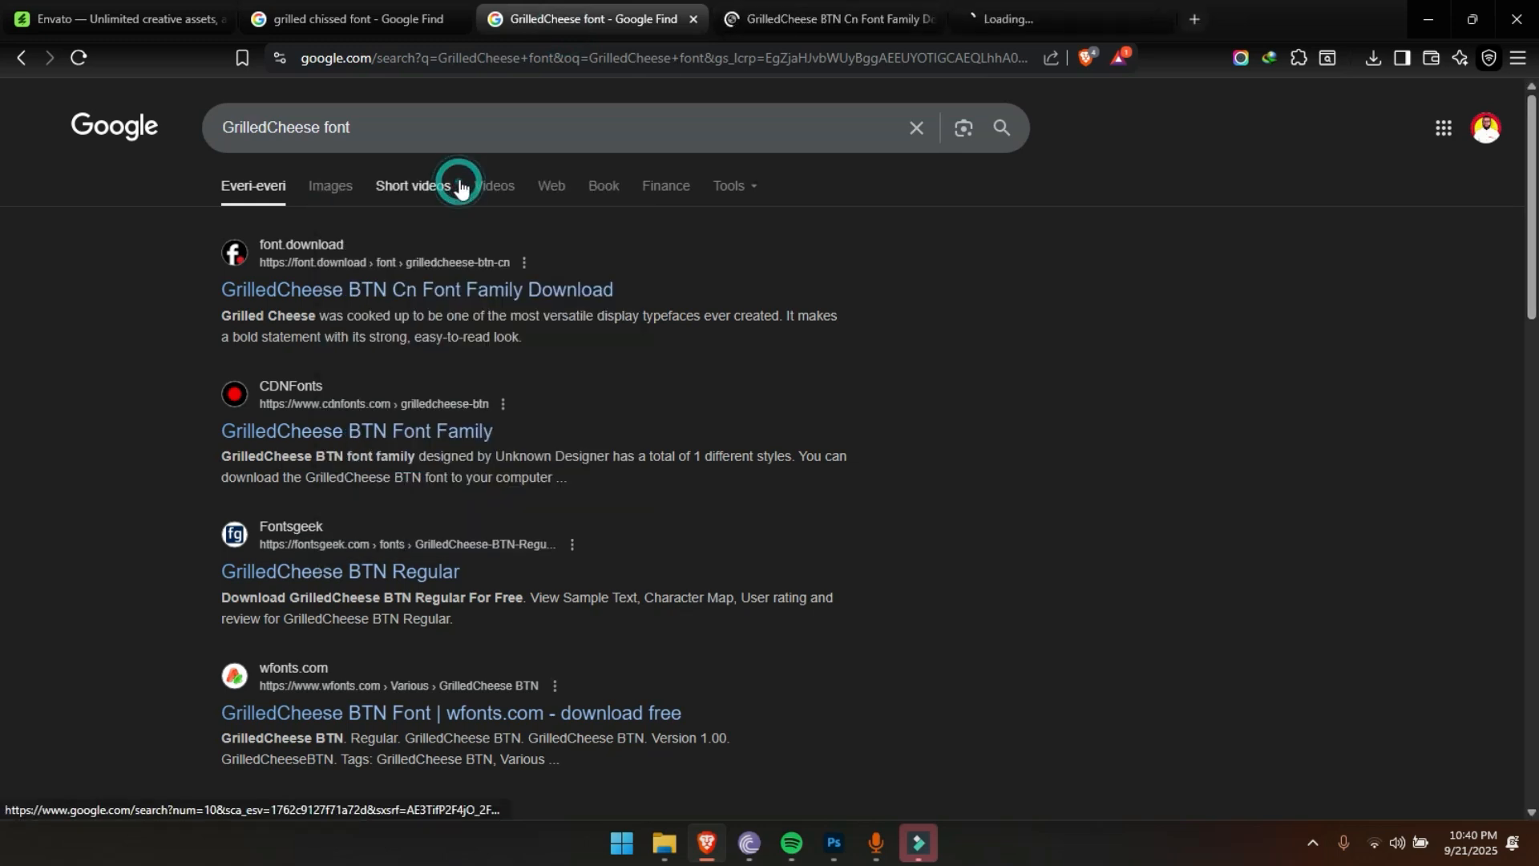
{"action": "left_click", "coordinate": [834, 18]}
{"action": "left_click", "coordinate": [1114, 24]}
{"action": "left_click", "coordinate": [854, 1]}
{"action": "left_click", "coordinate": [1167, 2]}
{"action": "left_click", "coordinate": [845, 2]}
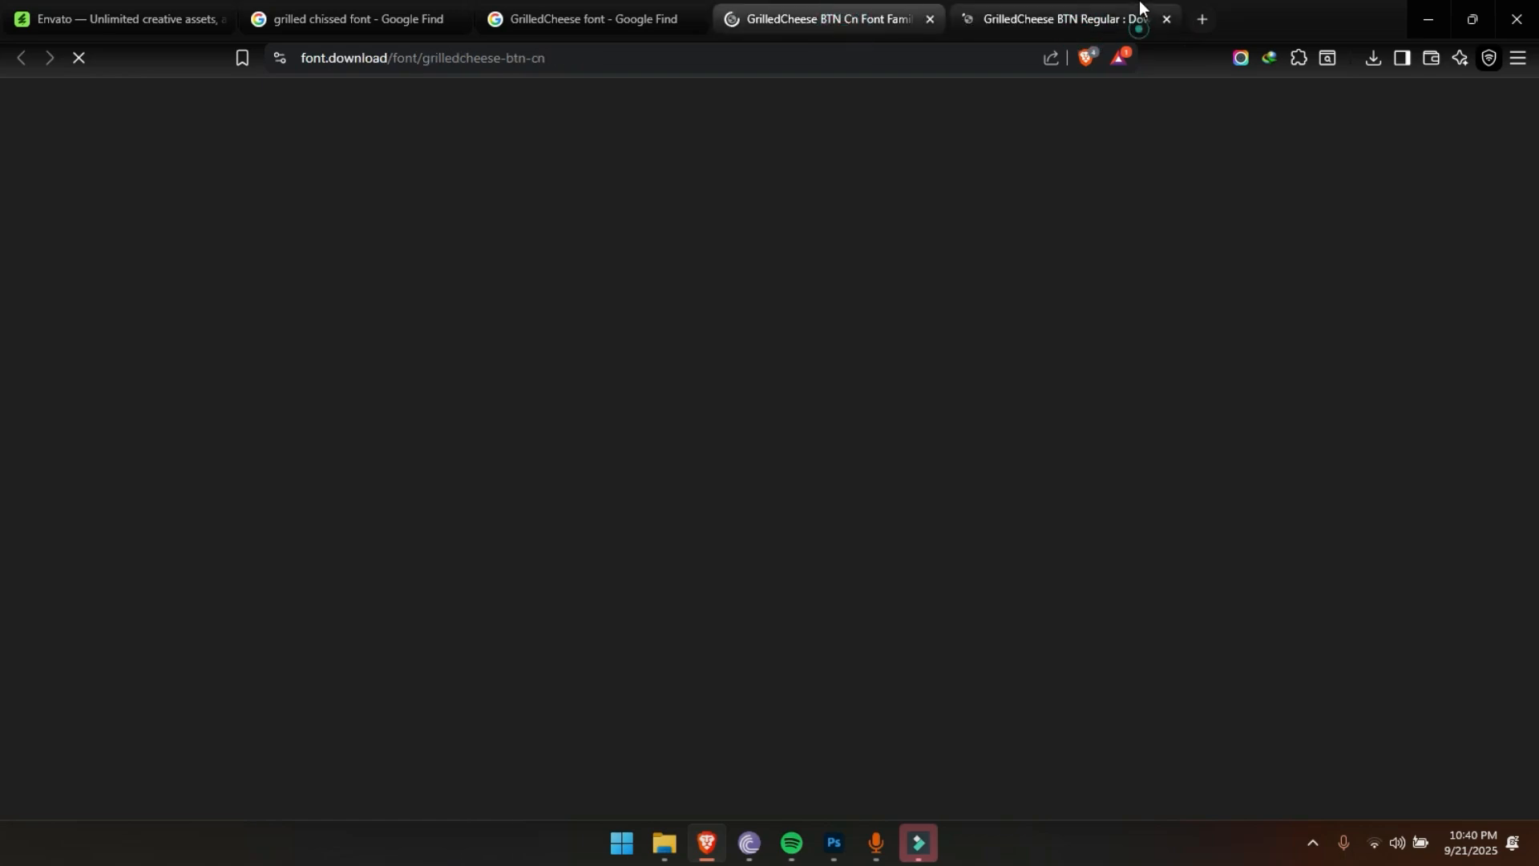
{"action": "left_click", "coordinate": [1140, 7]}
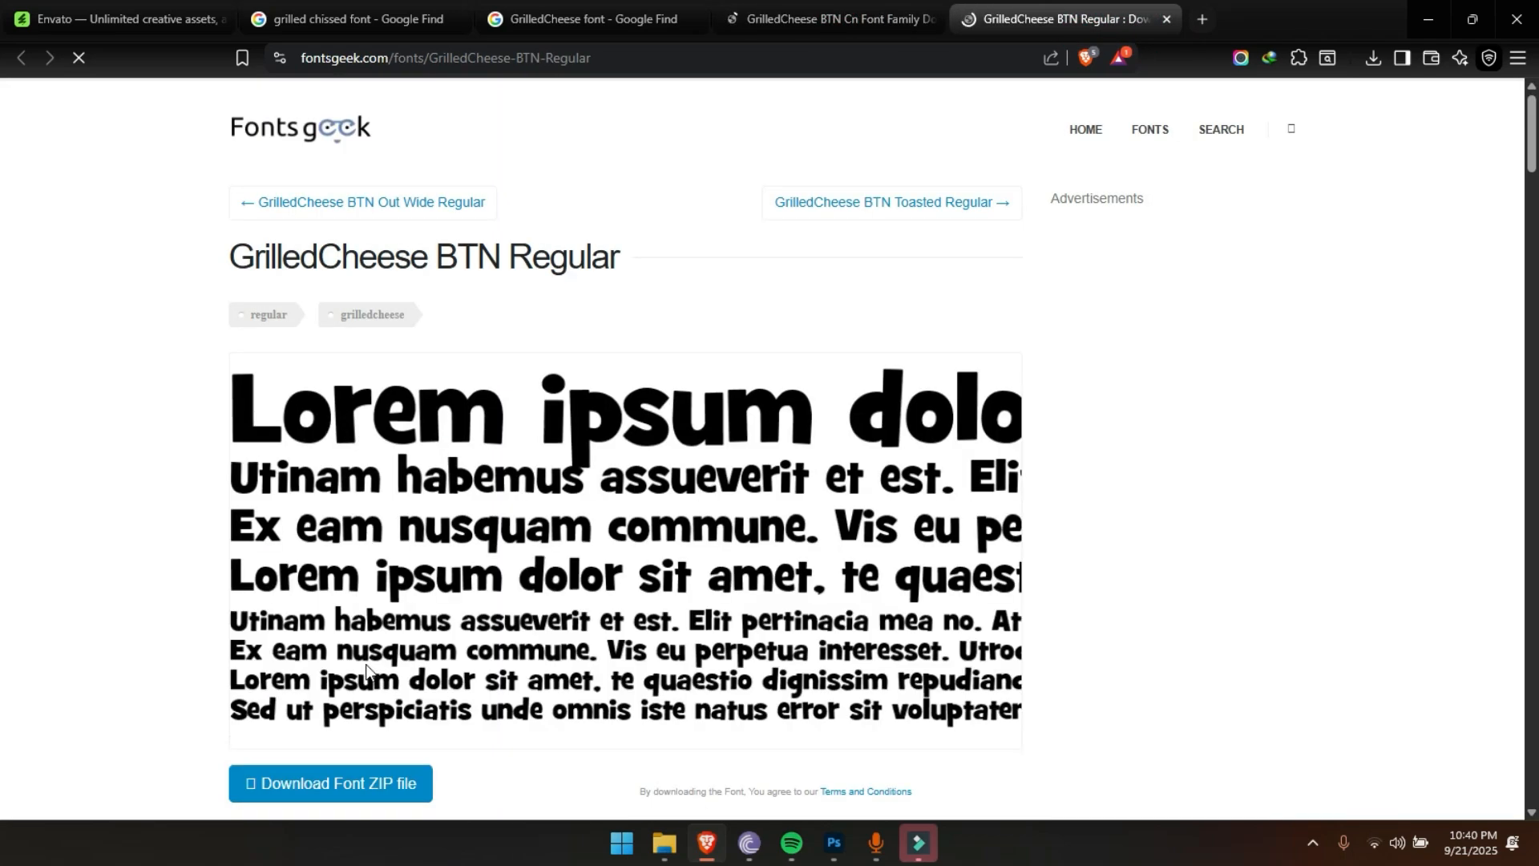
Download the GrilledCheese BTN Regular font ZIP file from Fontsgeek, using the manual download link as well
{"action": "scroll", "coordinate": [365, 670], "scroll_direction": "down", "scroll_amount": 1}
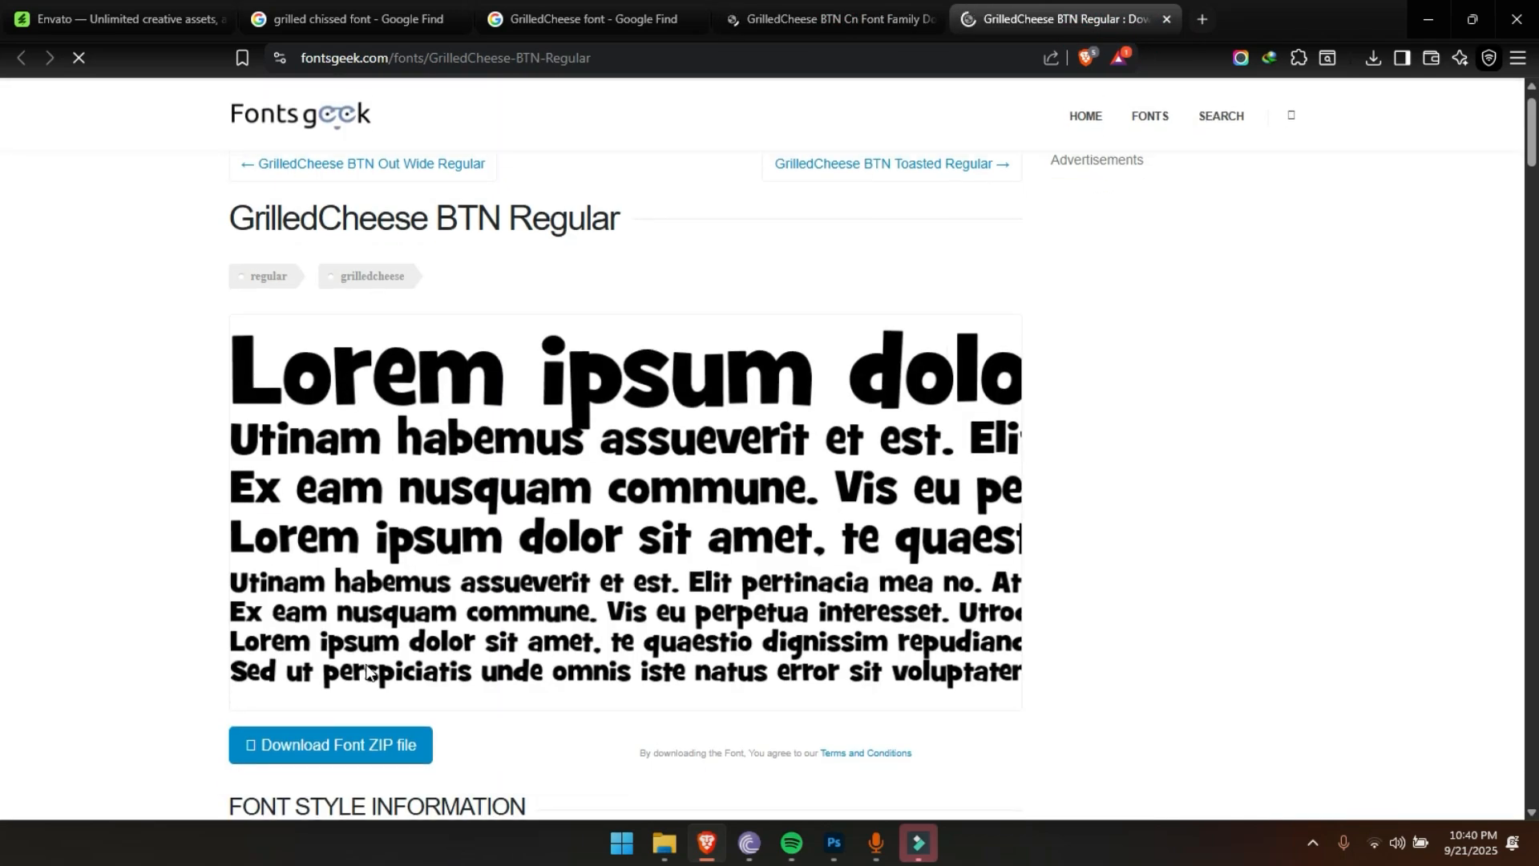
{"action": "left_click", "coordinate": [356, 752]}
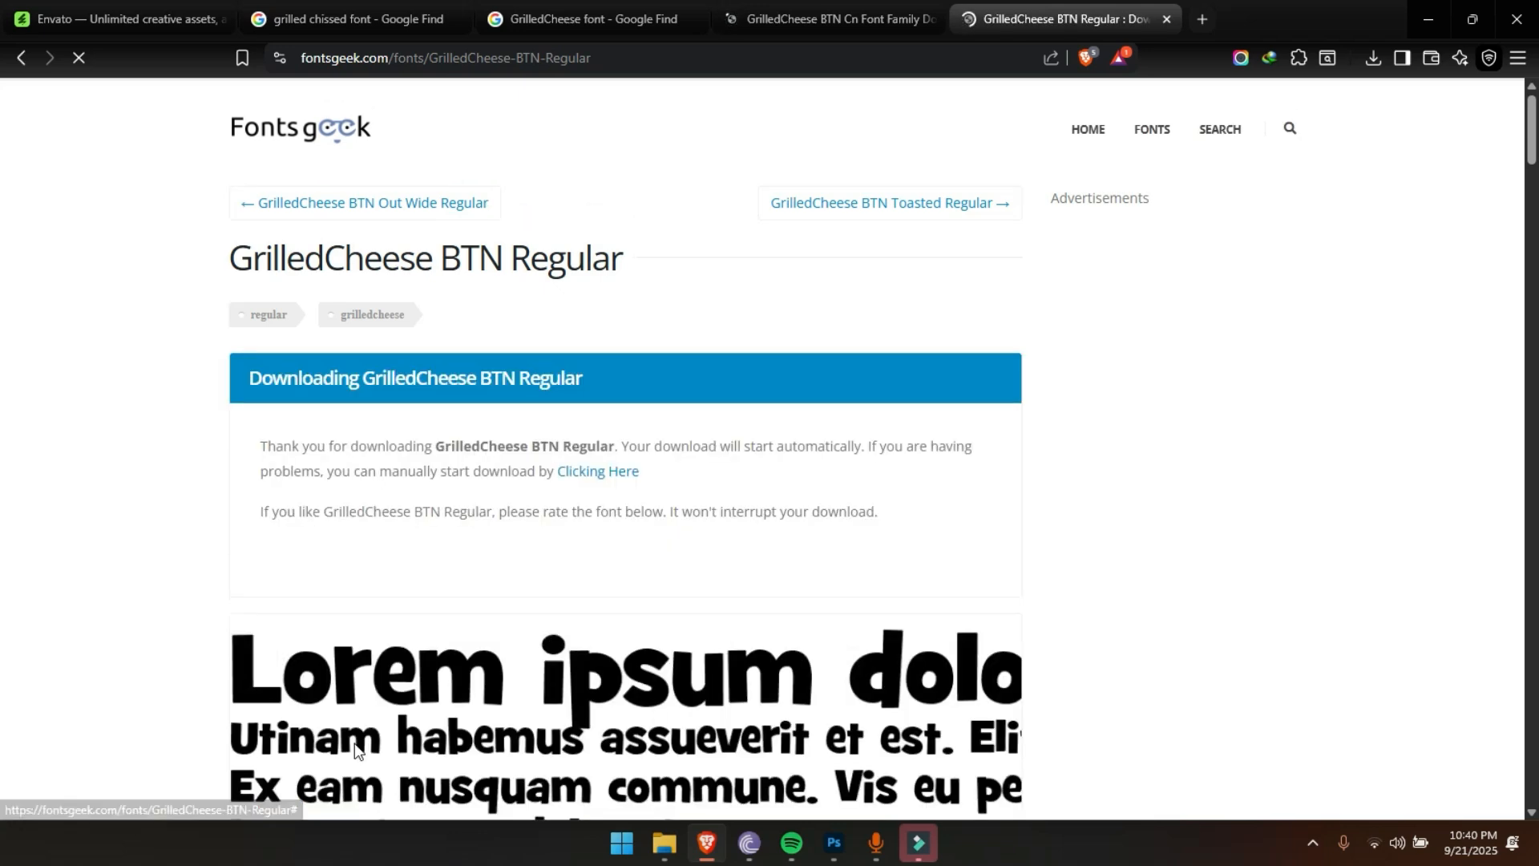
{"action": "scroll", "coordinate": [728, 505], "scroll_direction": "down", "scroll_amount": 5}
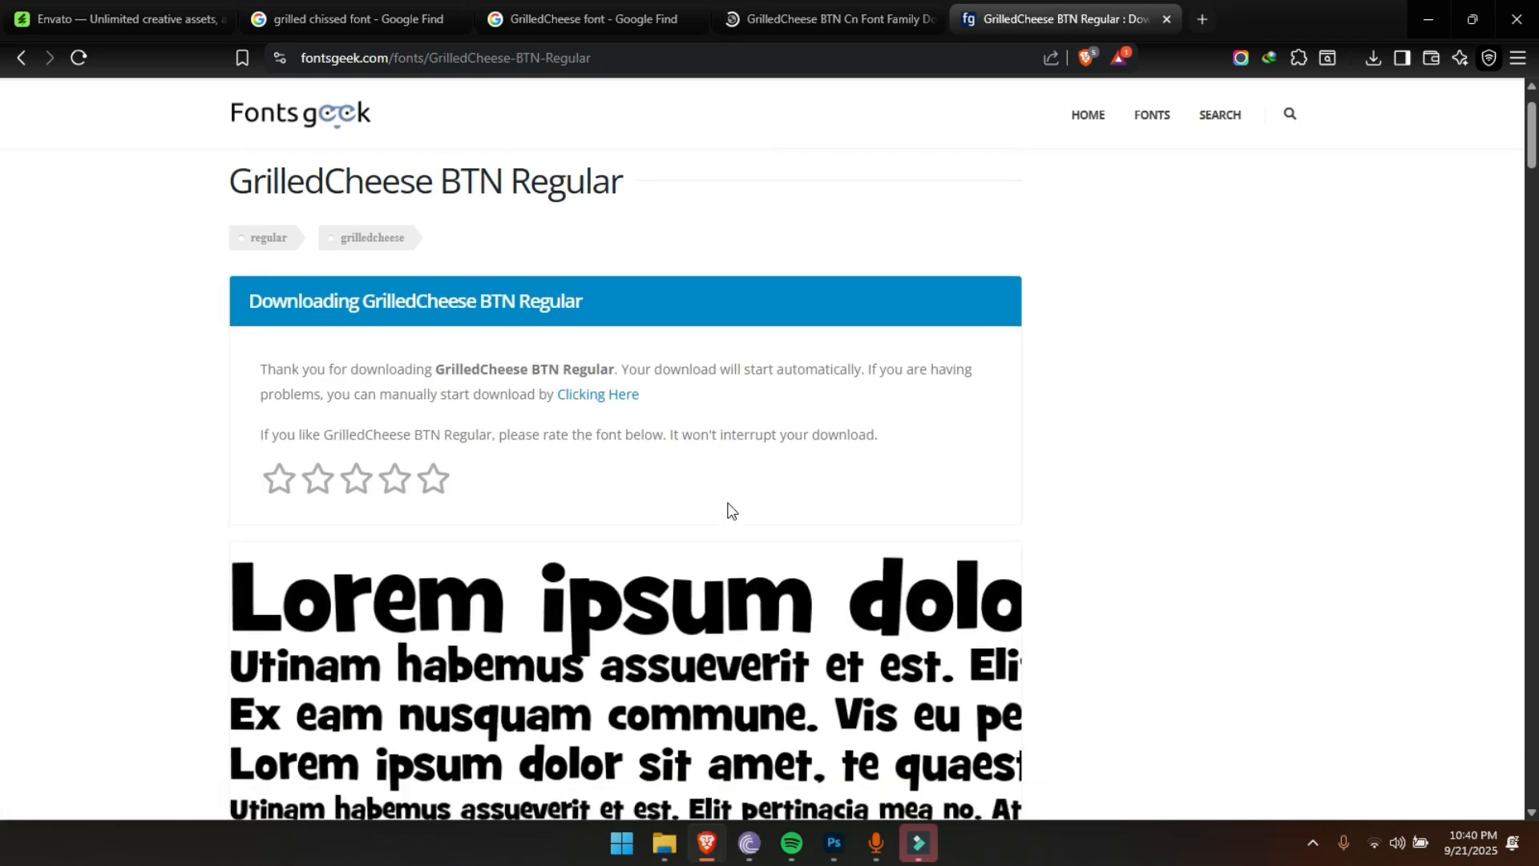
{"action": "left_click", "coordinate": [348, 470]}
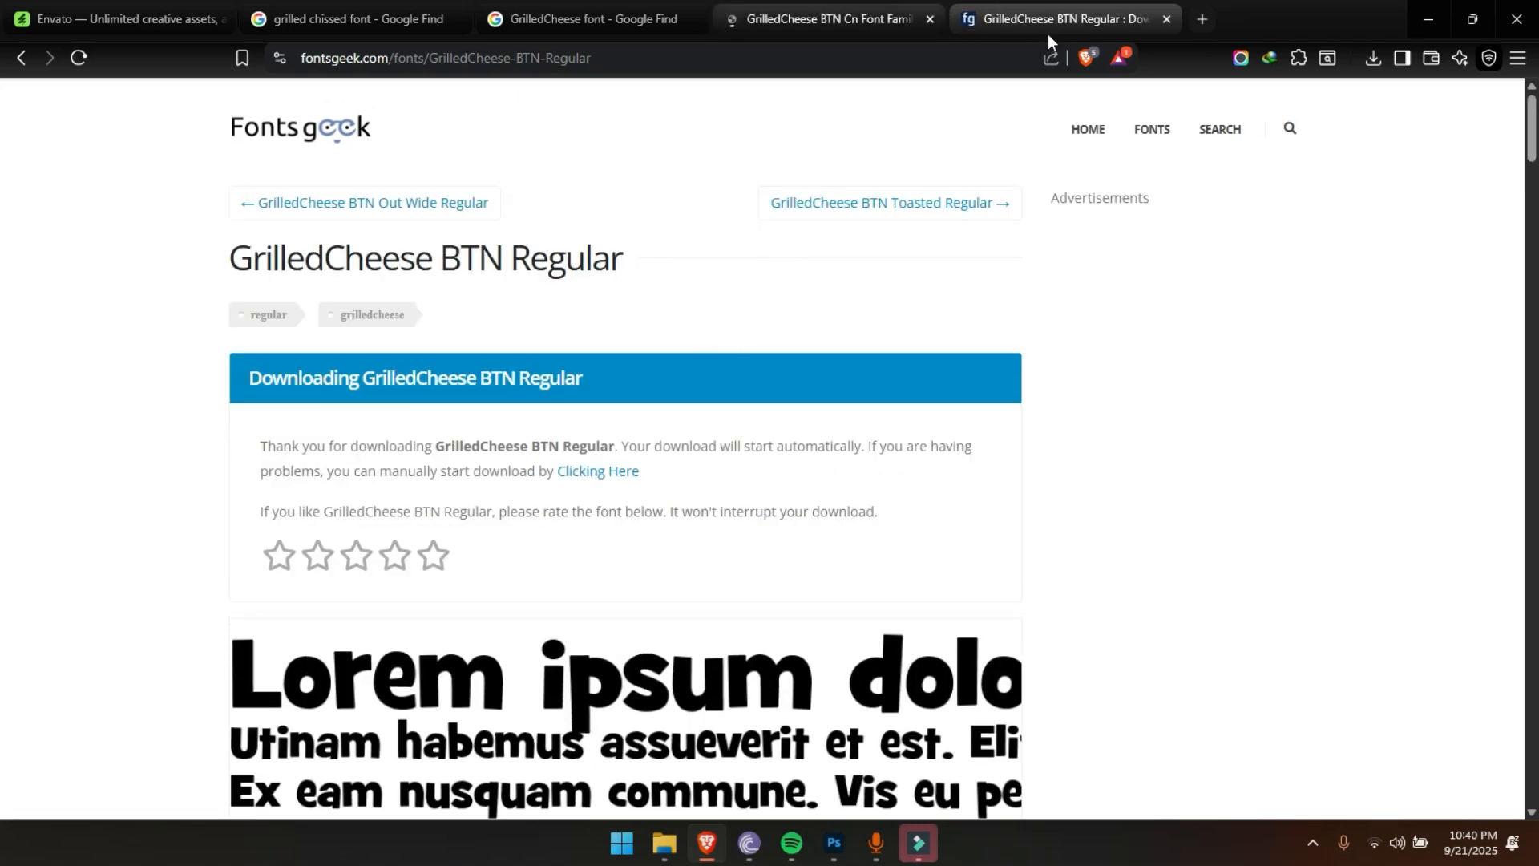
{"action": "scroll", "coordinate": [1529, 161], "scroll_direction": "down", "scroll_amount": 5}
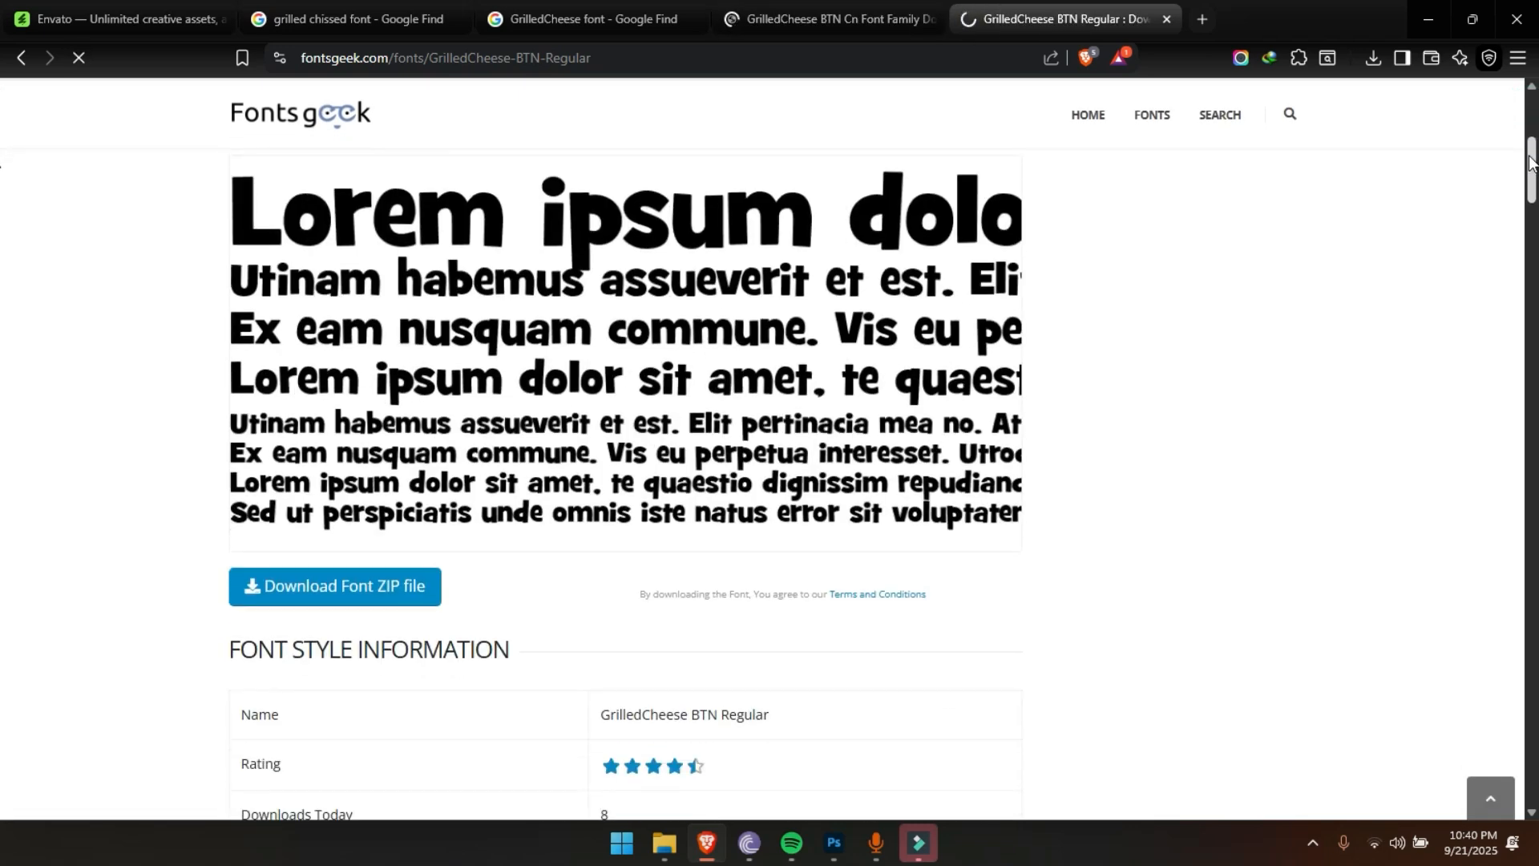
{"action": "mouse_move", "coordinate": [1529, 160]}
{"action": "left_mouse_down"}
{"action": "mouse_move", "coordinate": [1525, 184]}
{"action": "mouse_move", "coordinate": [1526, 170]}
{"action": "left_mouse_up"}
{"action": "left_click", "coordinate": [345, 421]}
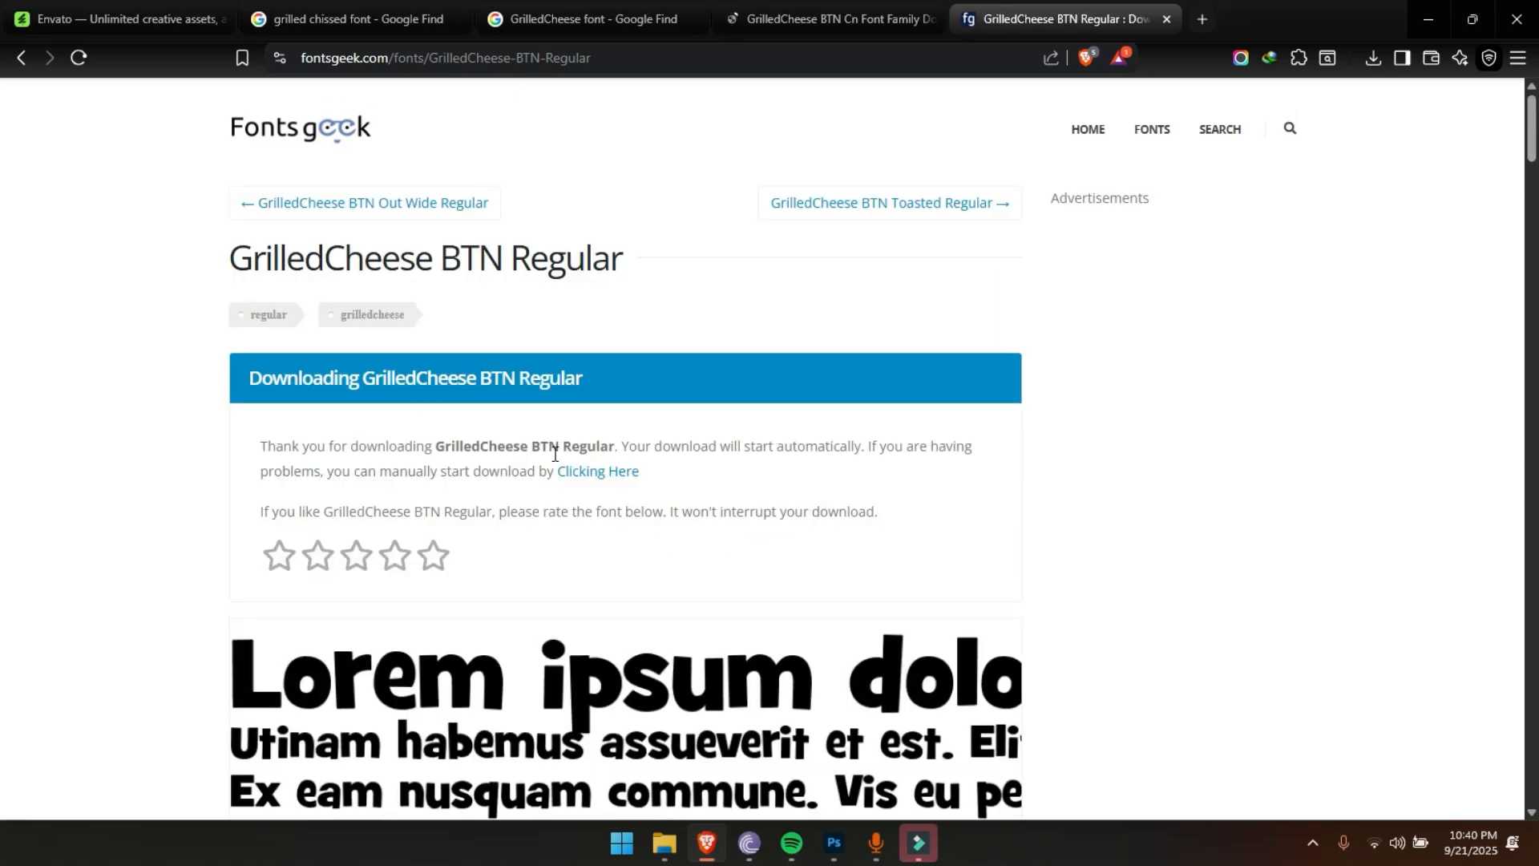
{"action": "left_click", "coordinate": [594, 471]}
{"action": "left_click", "coordinate": [736, 499]}
Open the downloaded grilledcheese-btn-regular_0UcM9.zip from Internet Download Manager
{"action": "left_click", "coordinate": [1324, 840]}
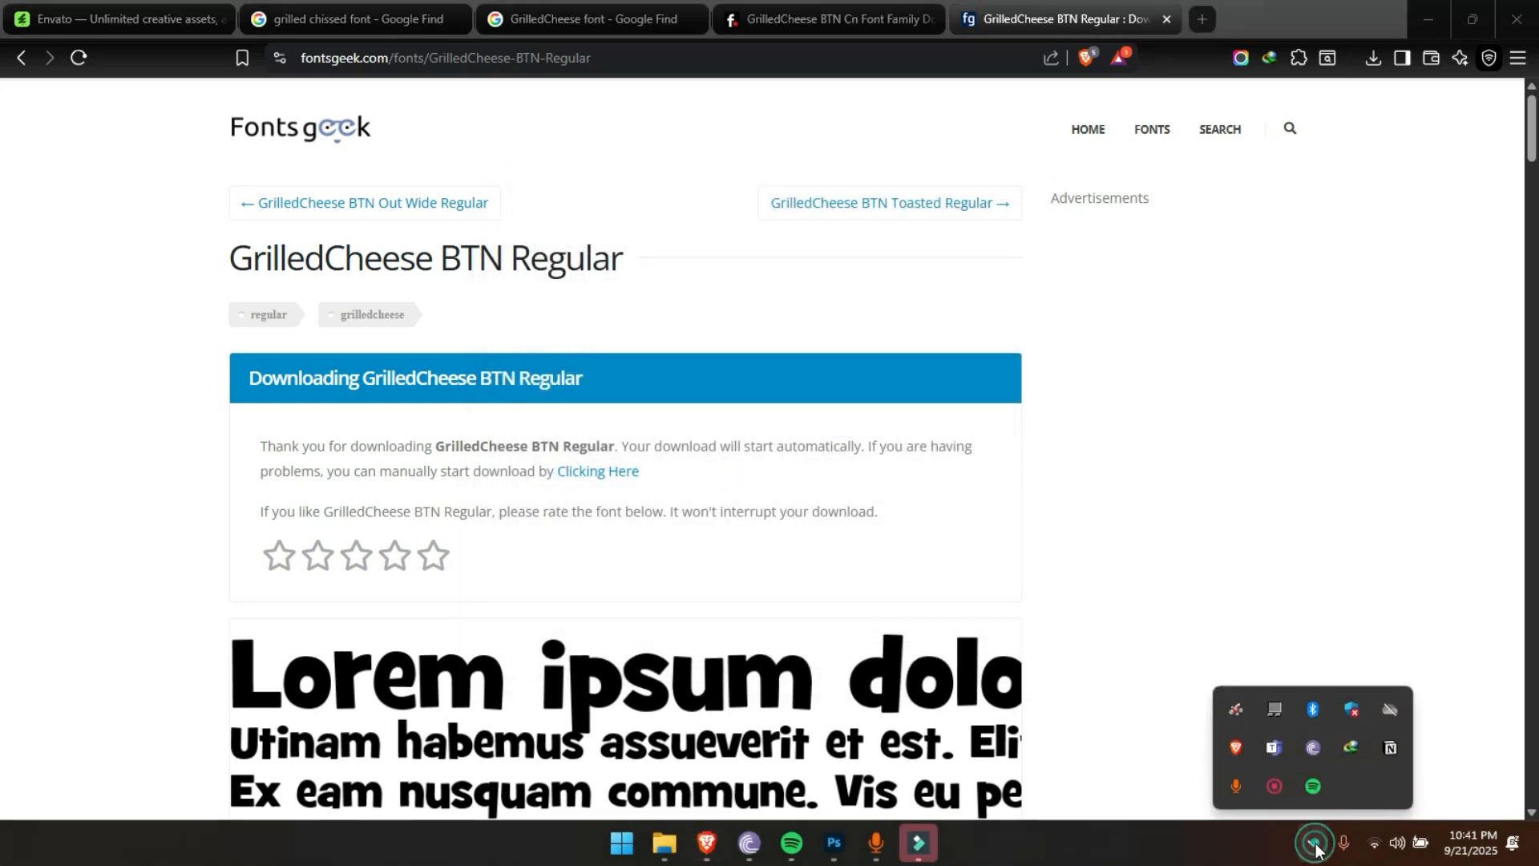
{"action": "left_click", "coordinate": [1360, 747]}
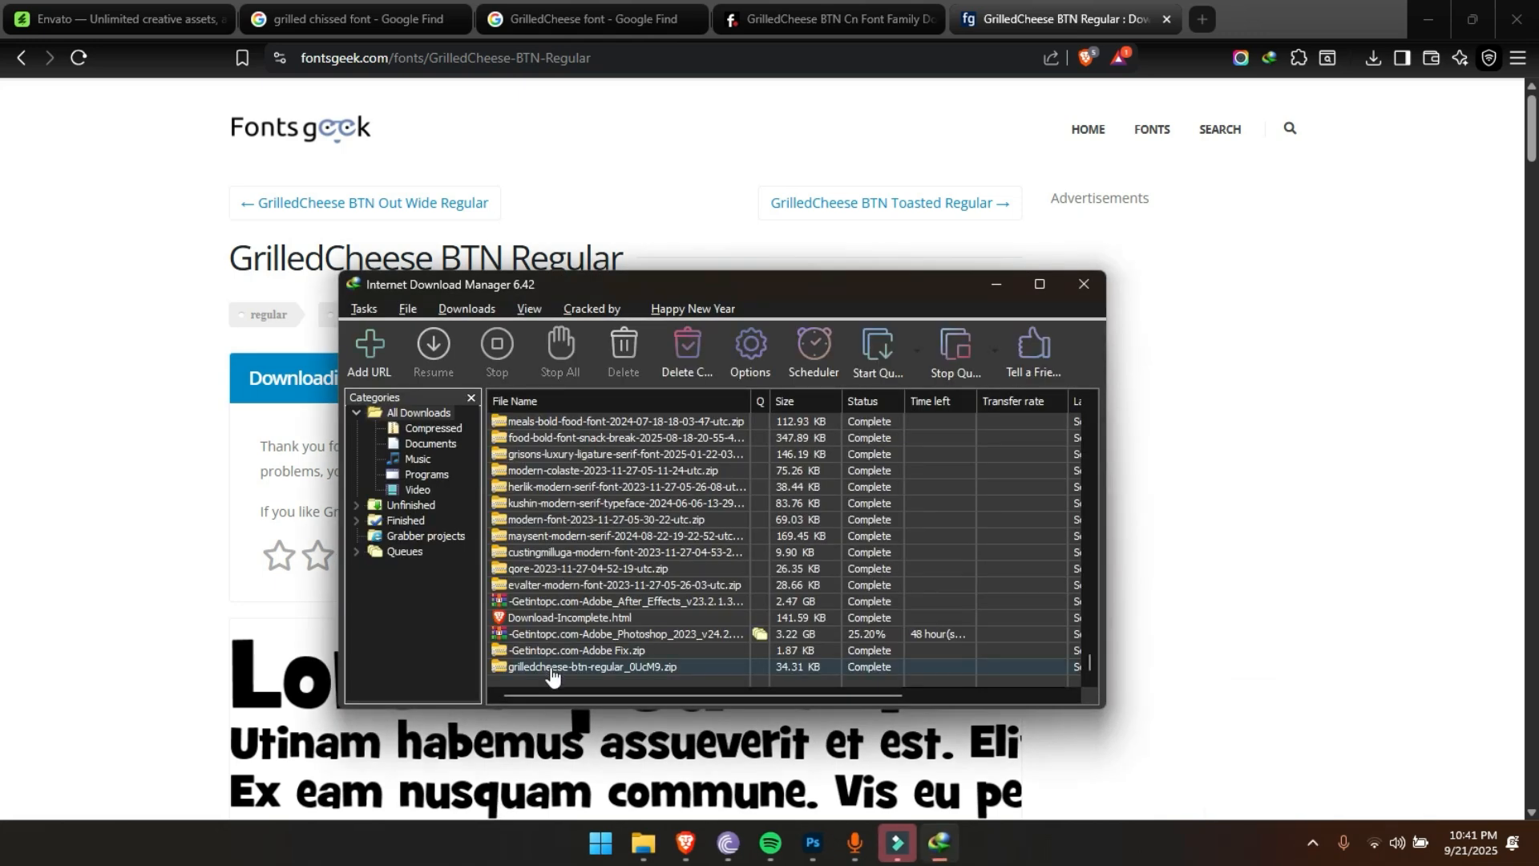
{"action": "double_click", "coordinate": [551, 671]}
{"action": "left_click", "coordinate": [760, 676]}
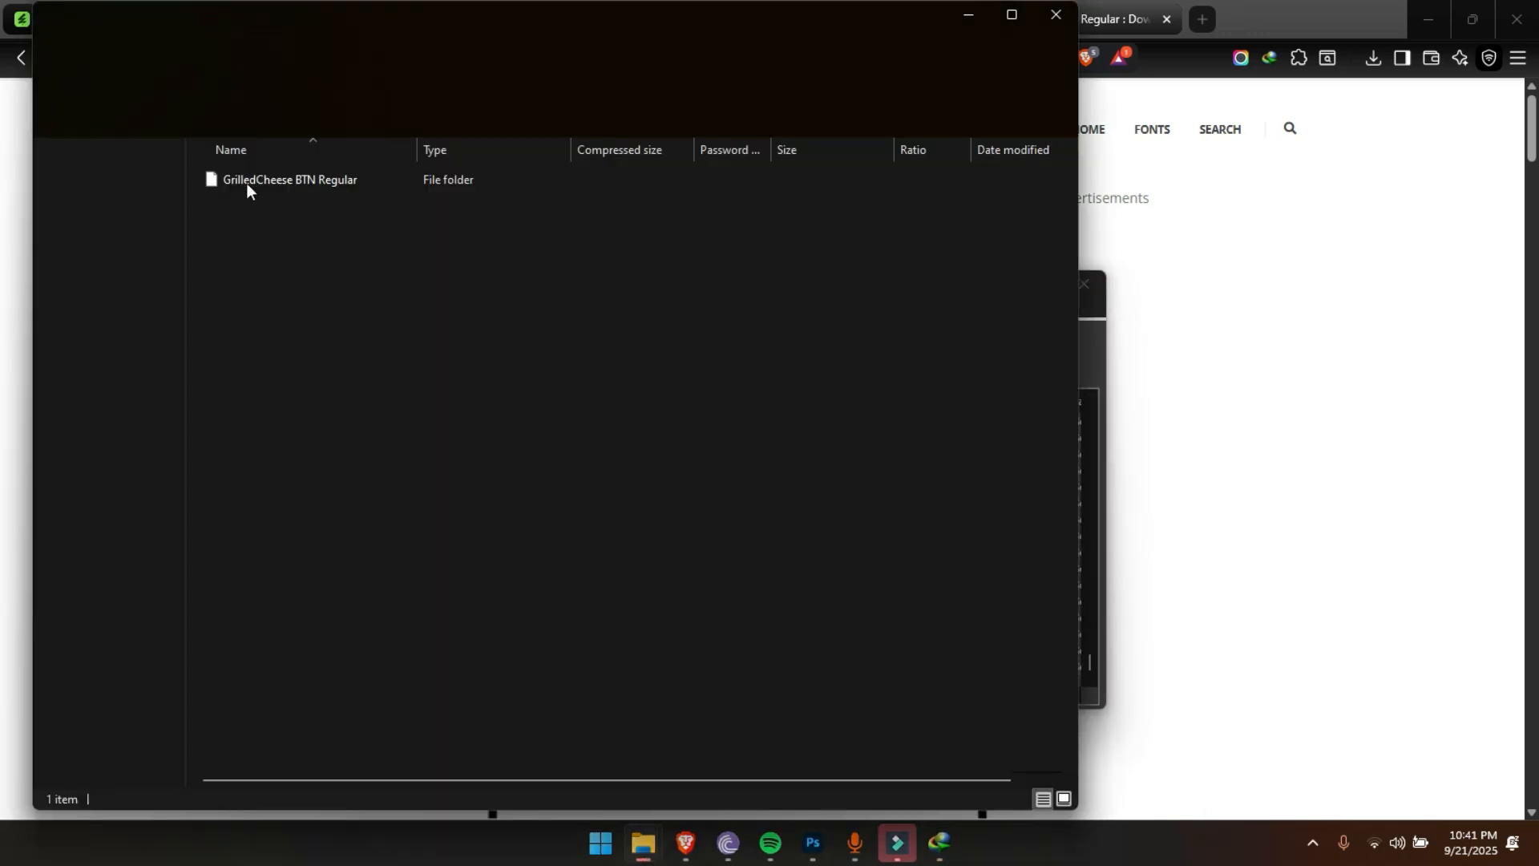
Install the GrilledCheese BTN Regular TrueType font from the GrilledCheese BTN Regular folder in the archive
{"action": "double_click", "coordinate": [254, 180]}
{"action": "double_click", "coordinate": [258, 185]}
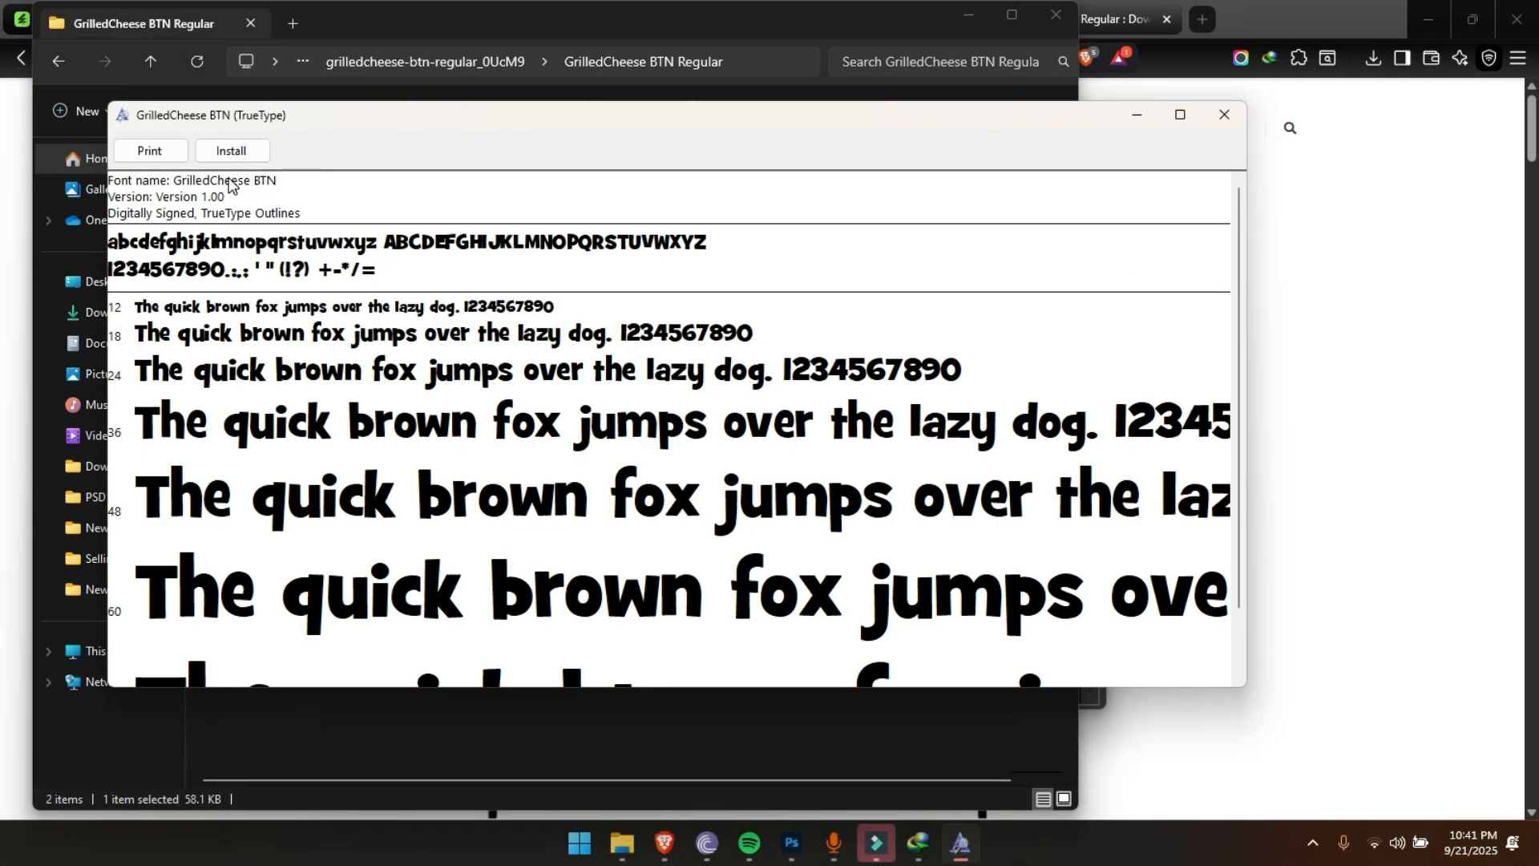
{"action": "left_click", "coordinate": [231, 151]}
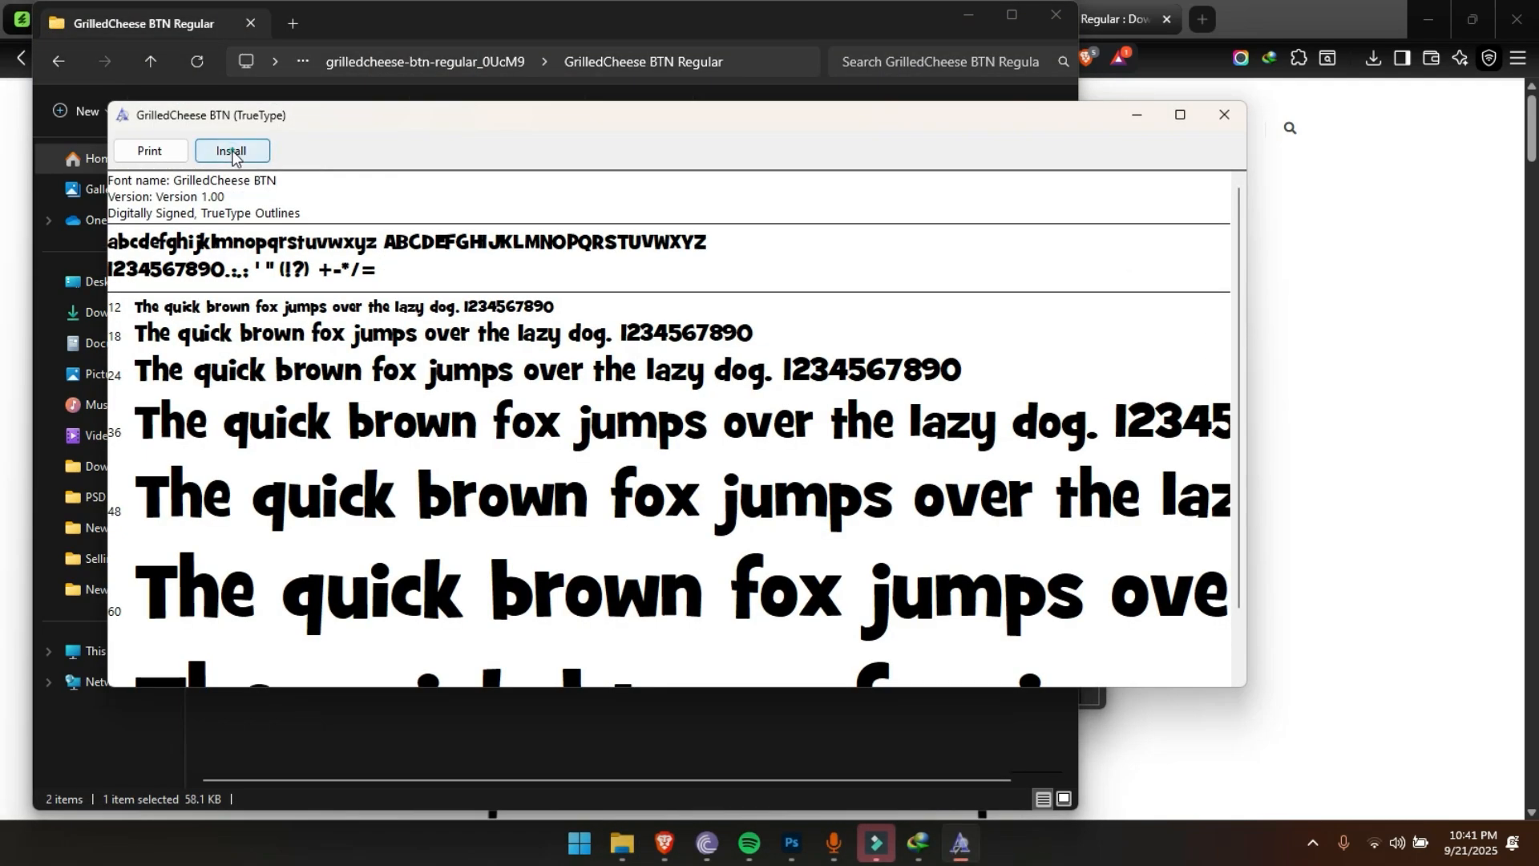
Switch to Photoshop, cancel the missing-font dialog and replace the curved "Fathers" text with "3d text"
{"action": "left_click", "coordinate": [792, 848]}
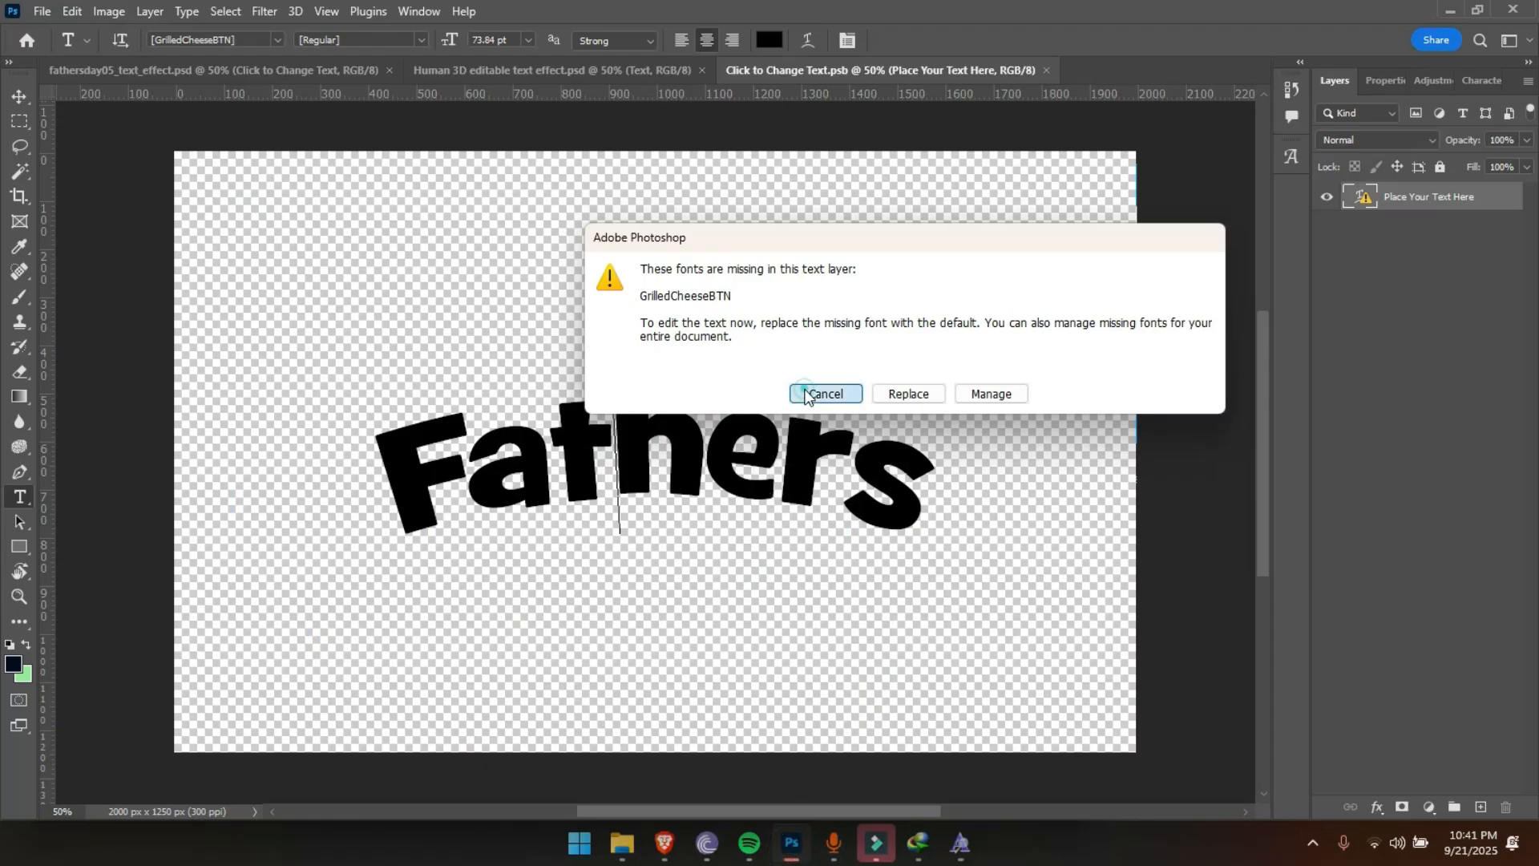
{"action": "left_click", "coordinate": [821, 393]}
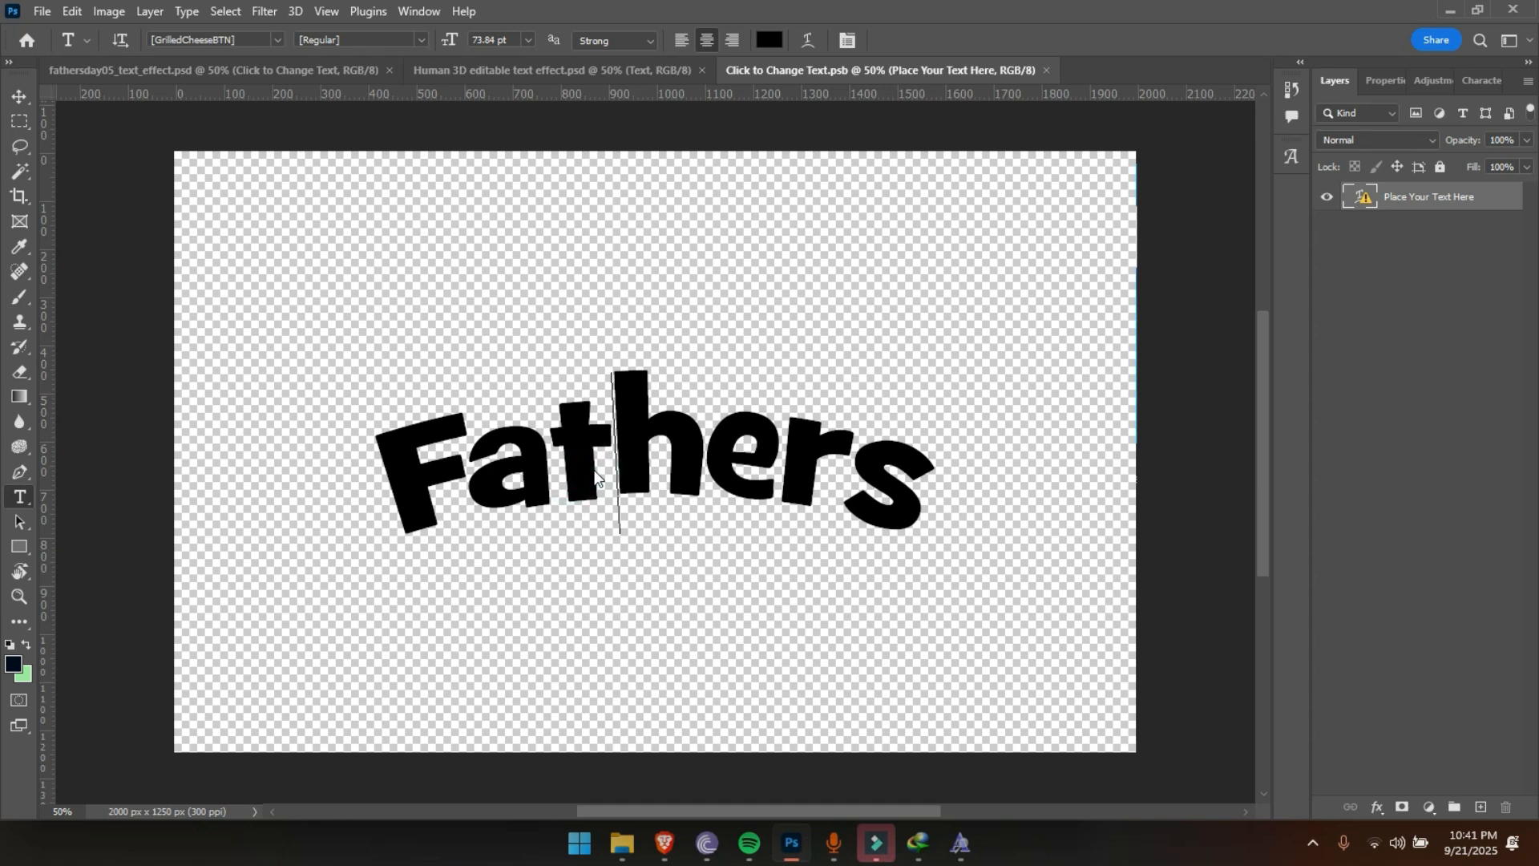
{"action": "key", "text": "ctrl+a"}
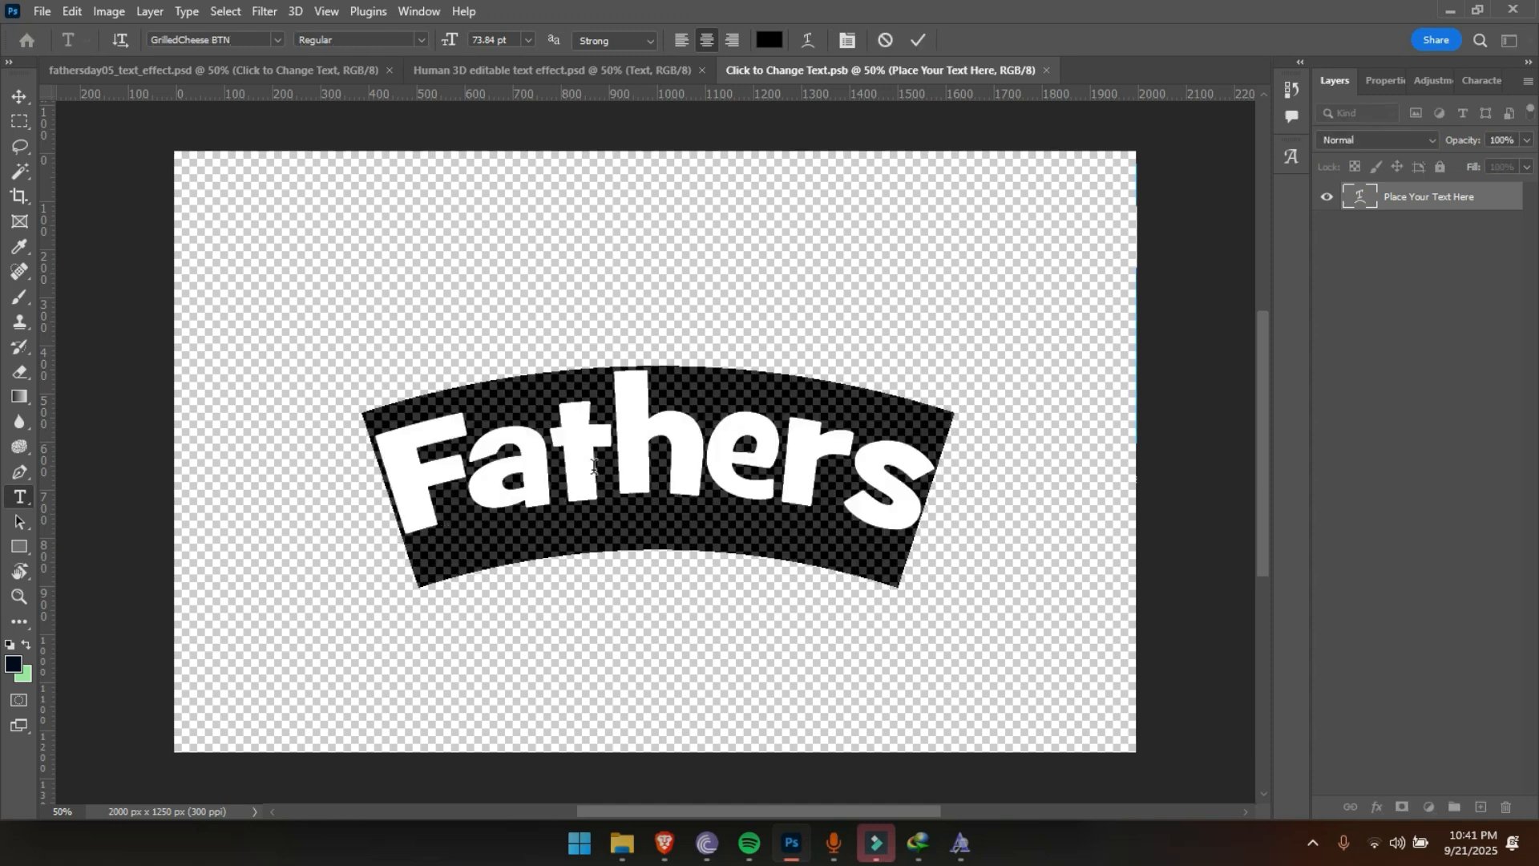
{"action": "type", "text": "tex"}
{"action": "key", "text": "ctrl+a"}
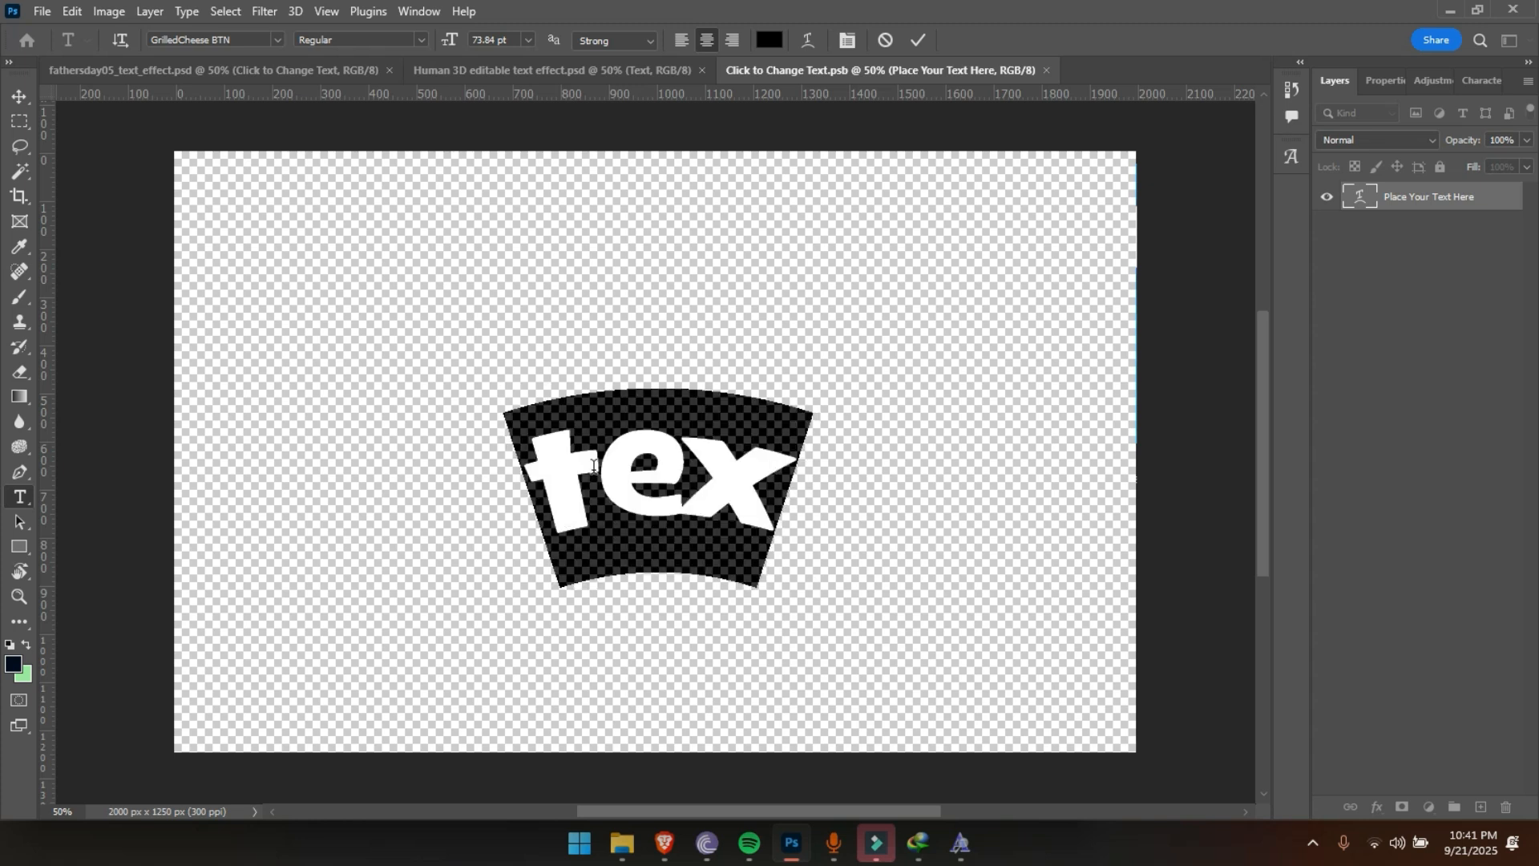
{"action": "type", "text": "3d "}
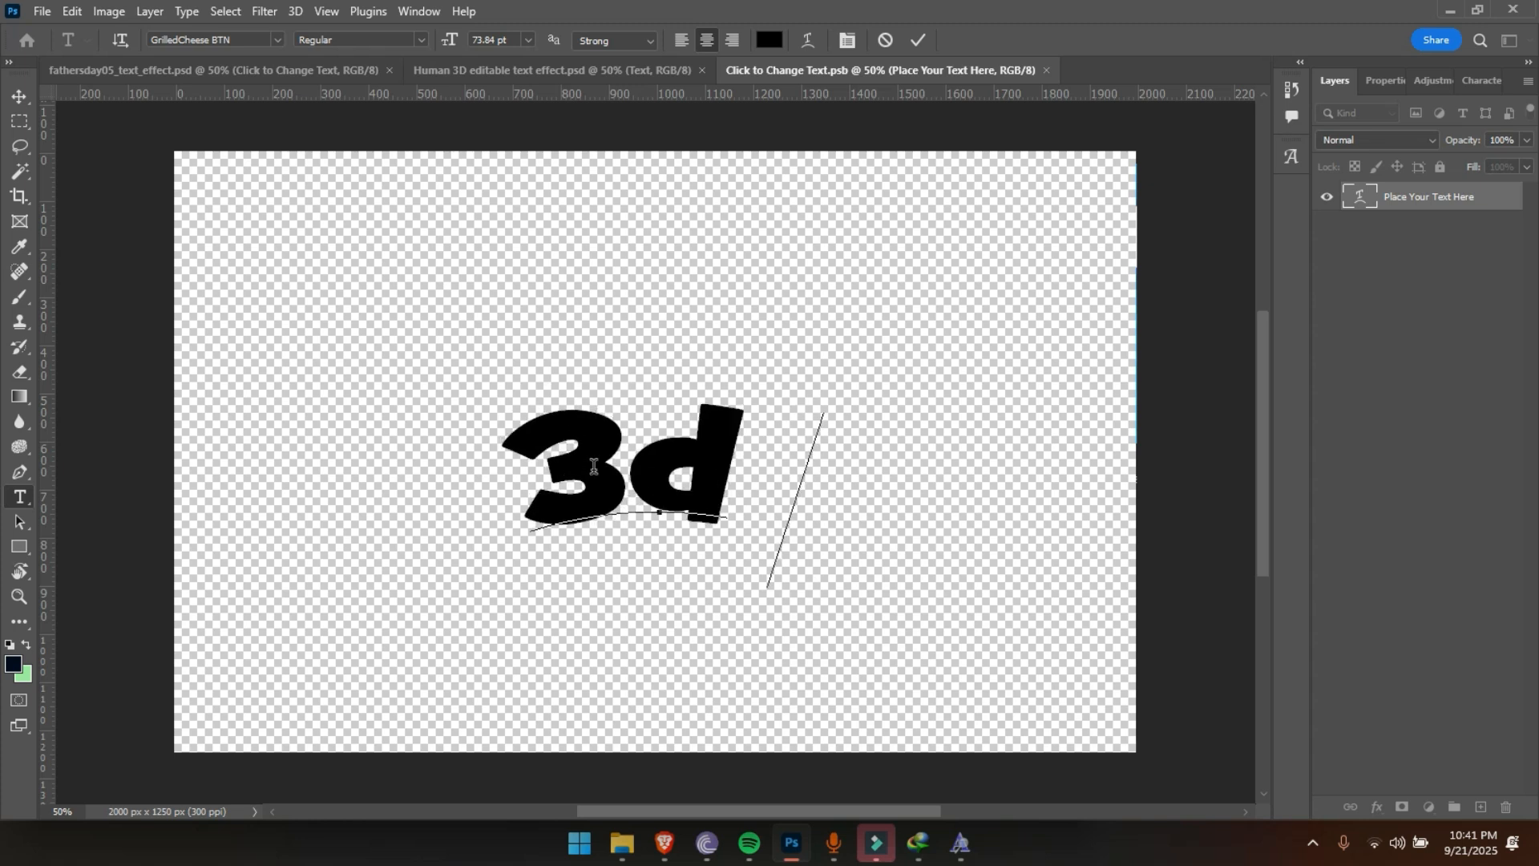
{"action": "type", "text": "text"}
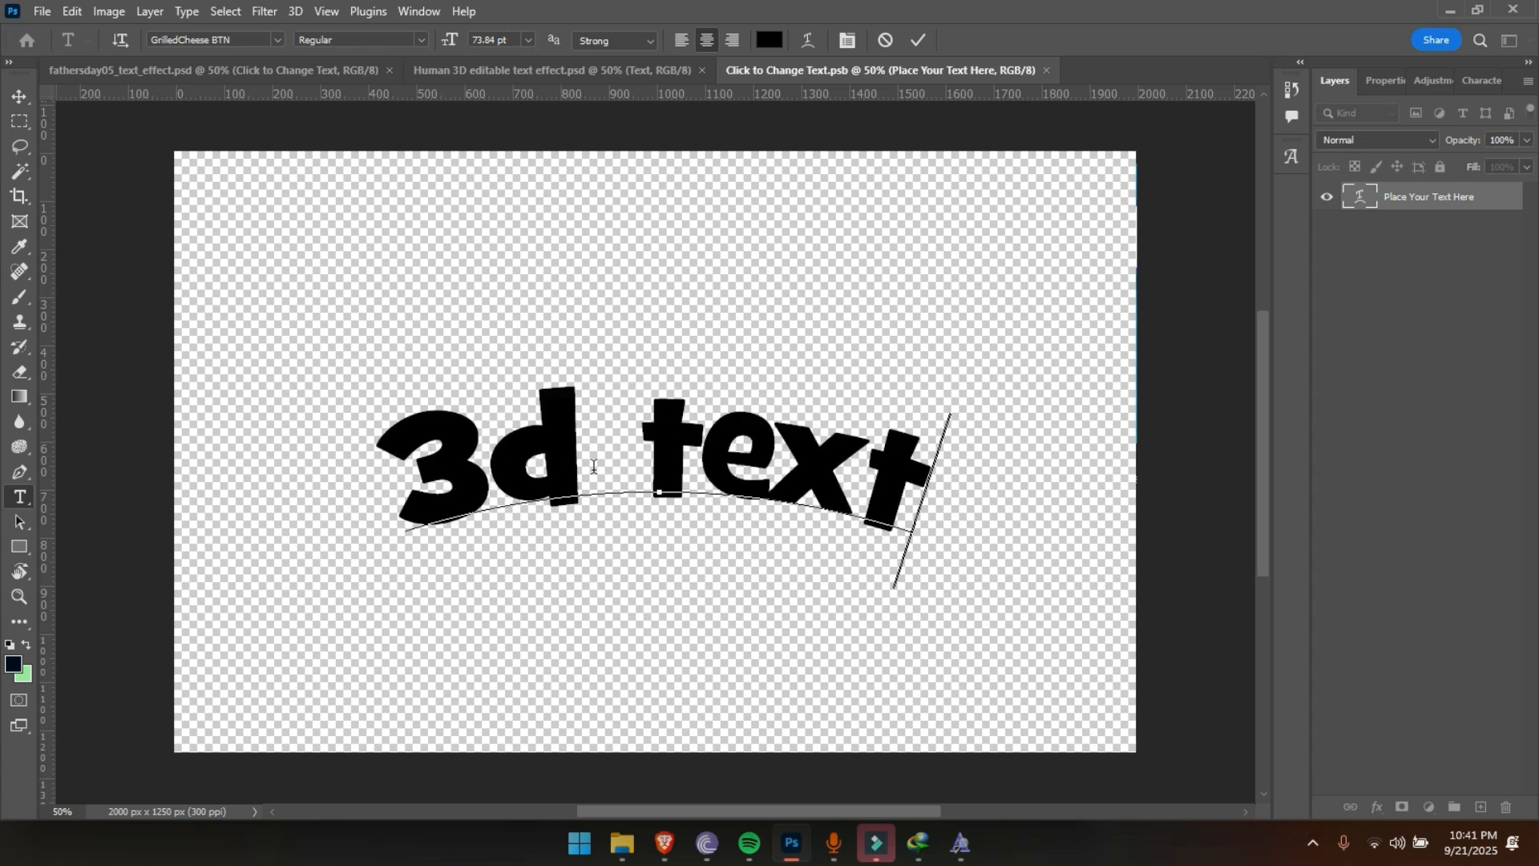
{"action": "key", "text": "ctrl+Return"}
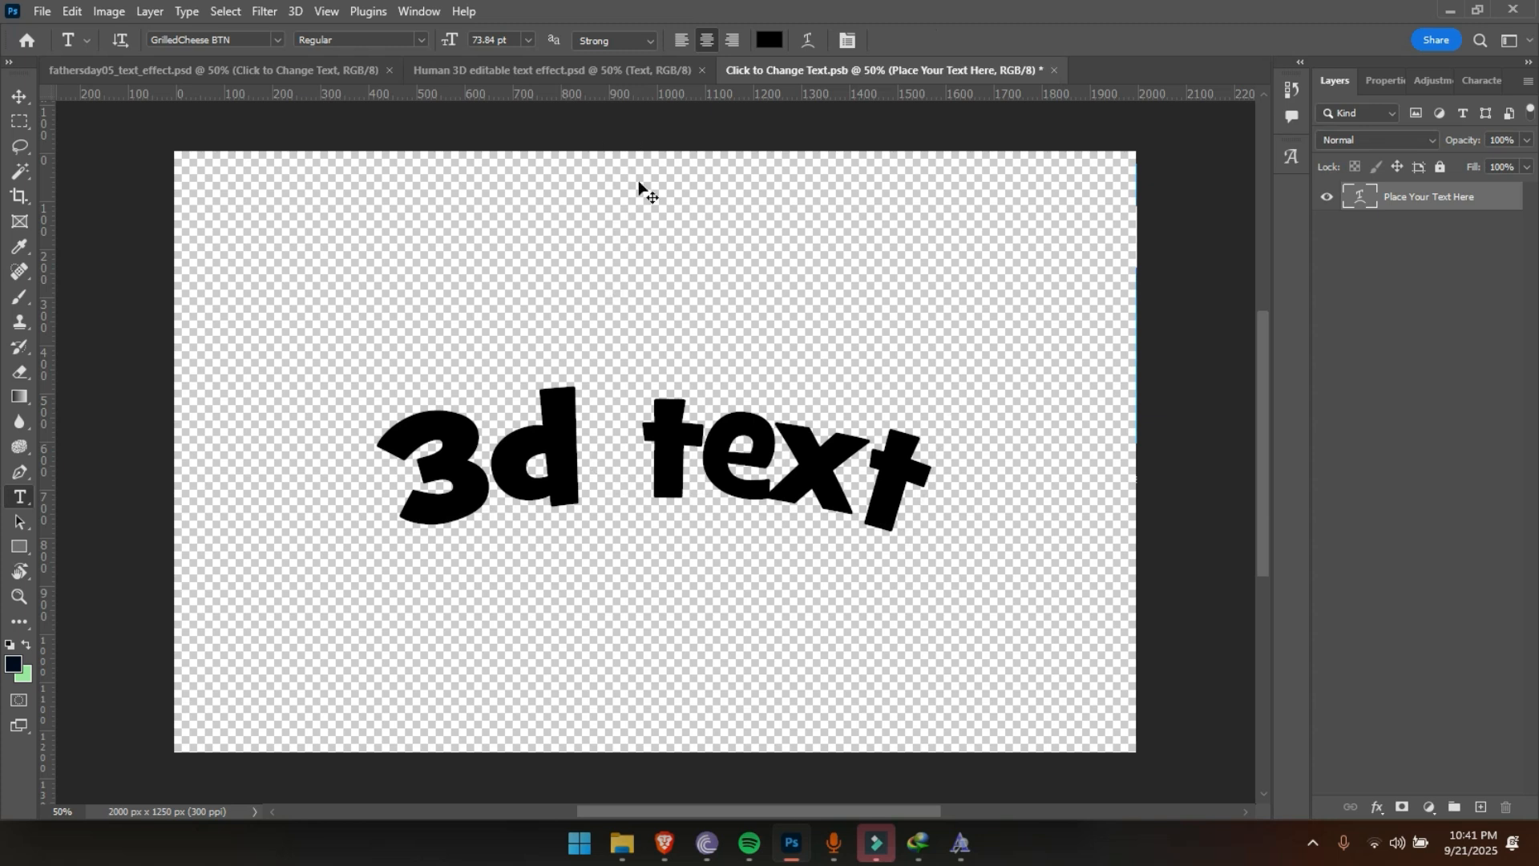
Save the edited Click to Change Text.psb smart object and return to fathersday05_text_effect.psd
{"action": "key", "text": "ctrl+s"}
{"action": "key", "text": "v"}
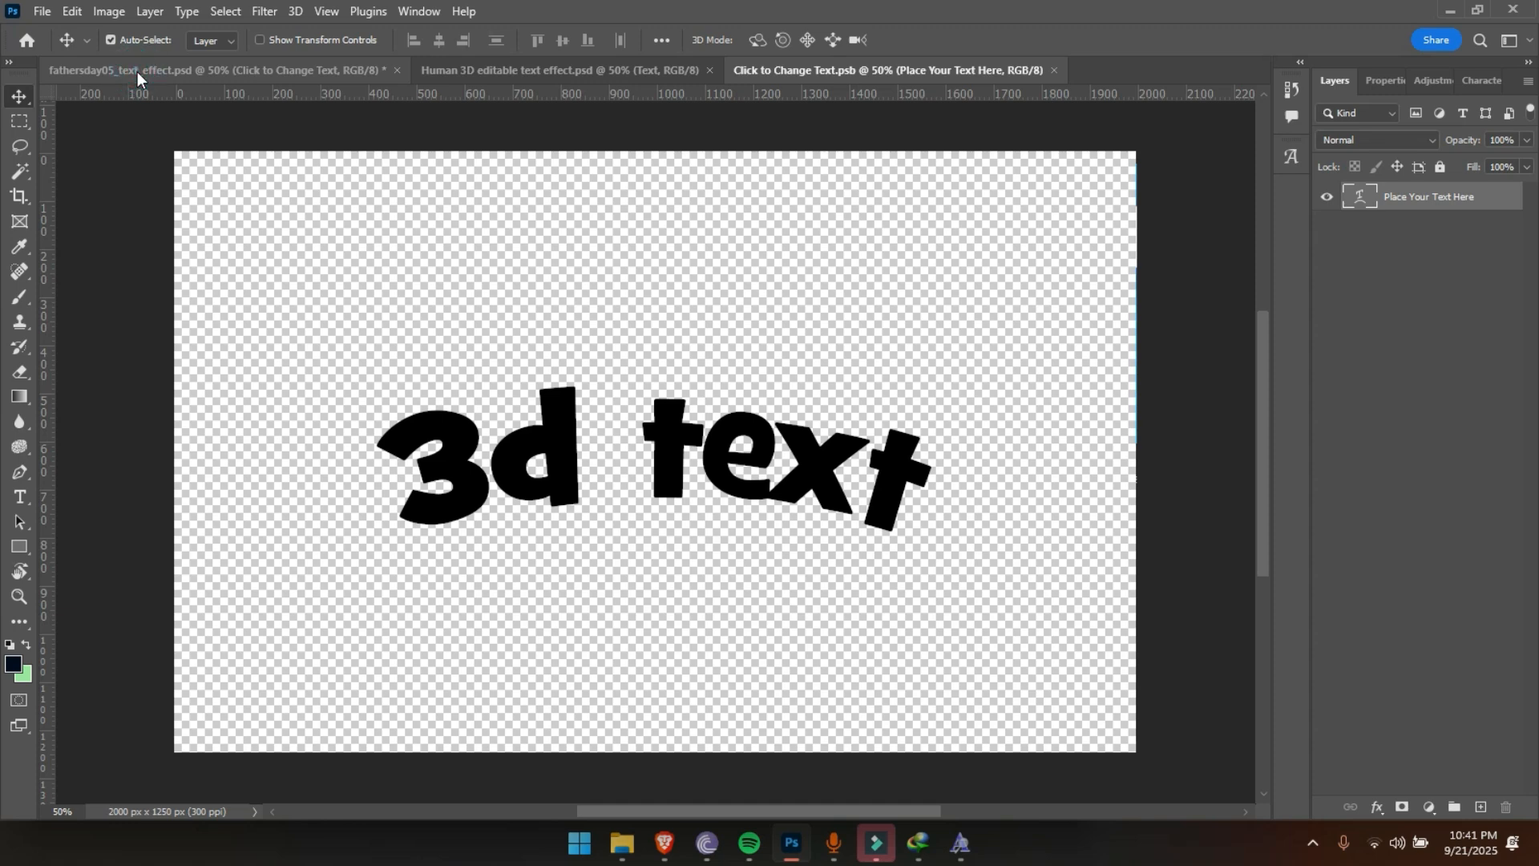
{"action": "left_click", "coordinate": [137, 71]}
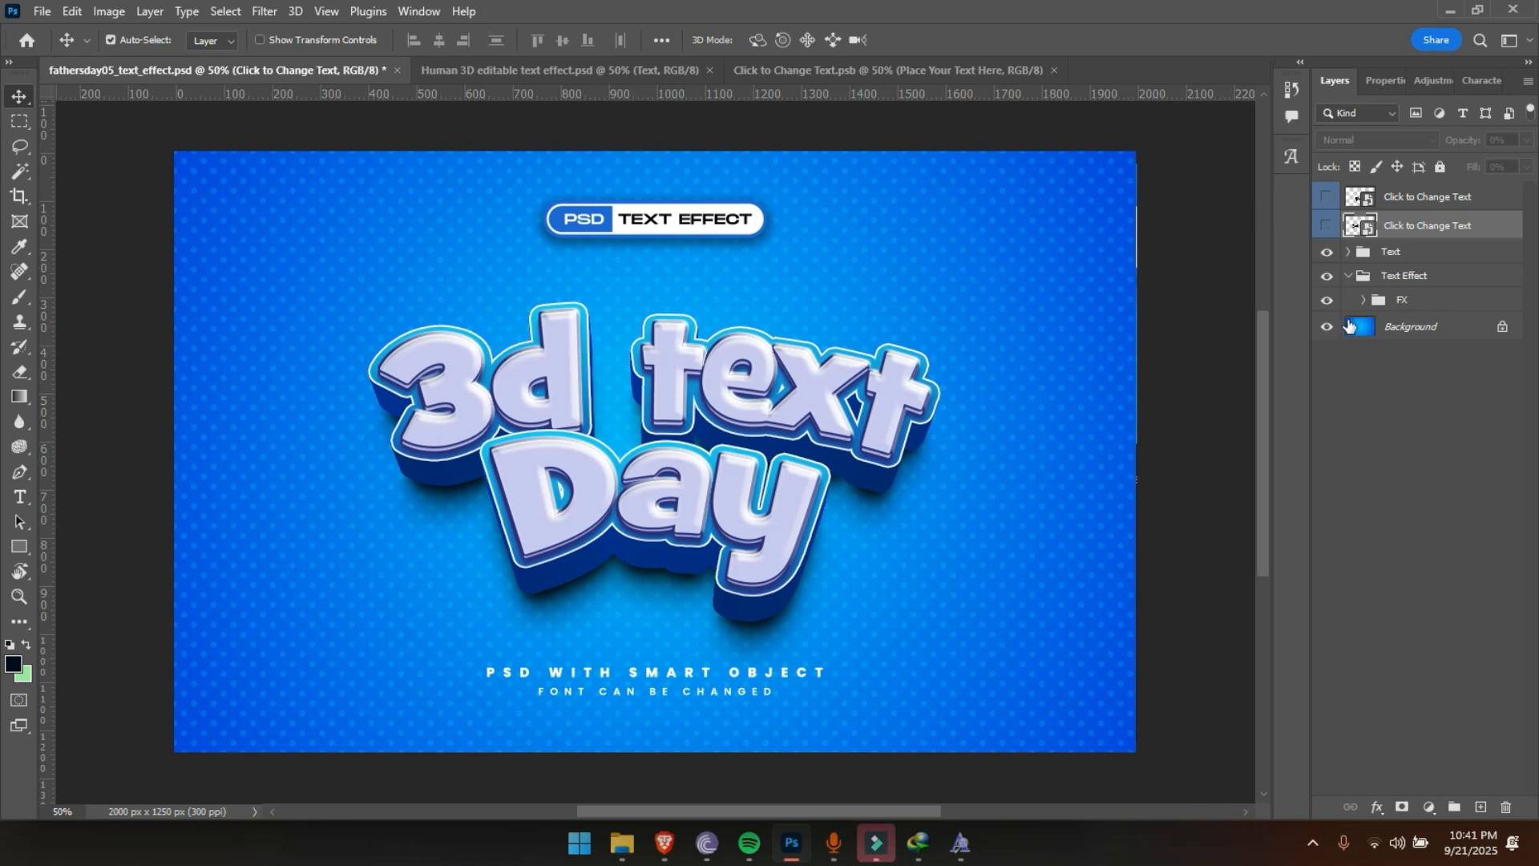
Change the text in the design smart object of Human 3D editable text effect.psd to "EFFECT", save it and return to the main document
{"action": "left_click", "coordinate": [552, 72]}
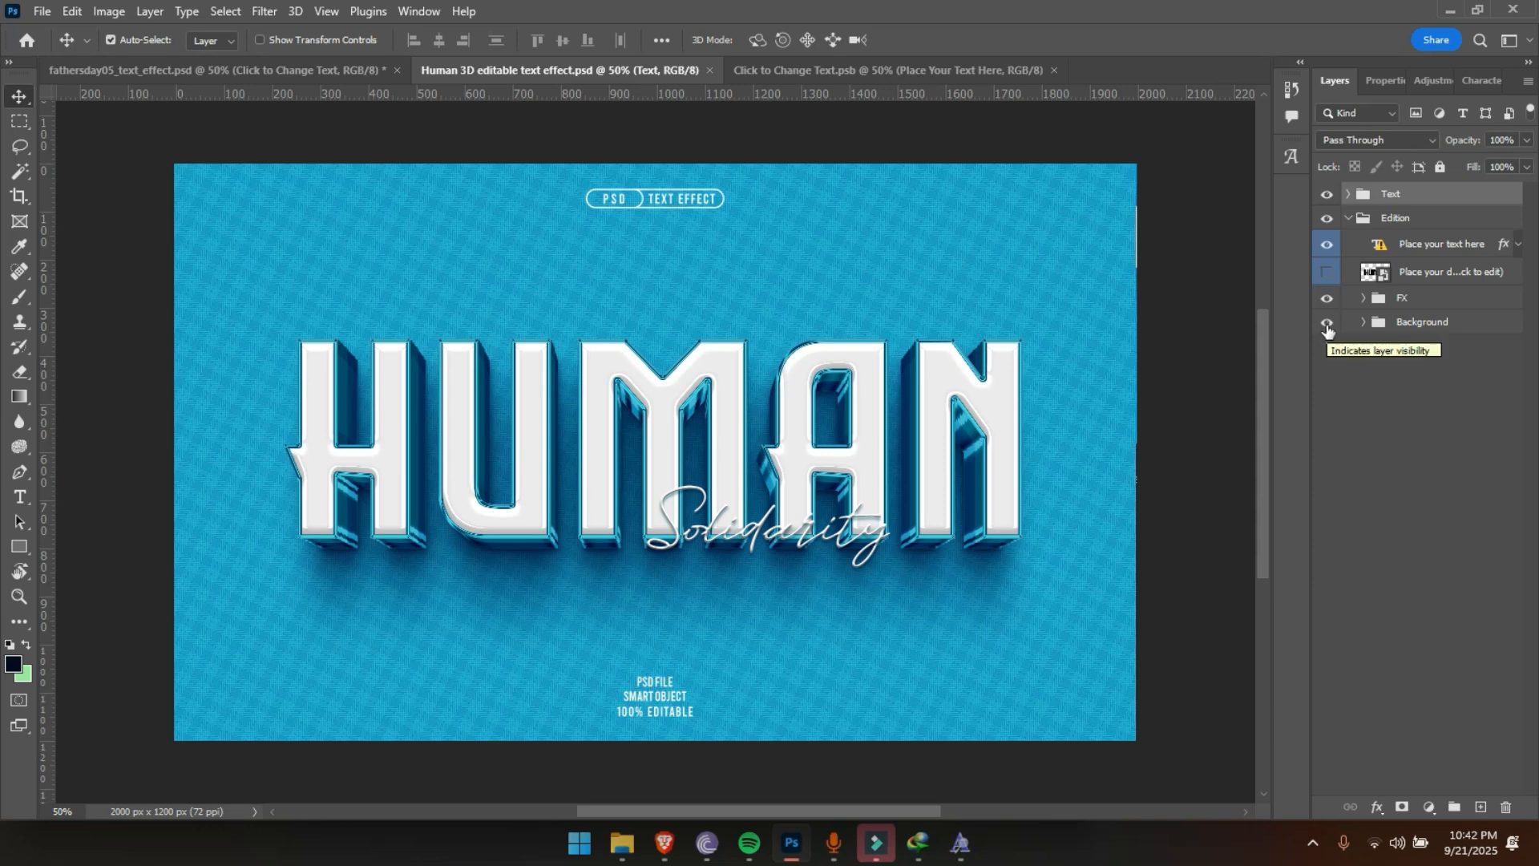
{"action": "double_click", "coordinate": [1379, 275]}
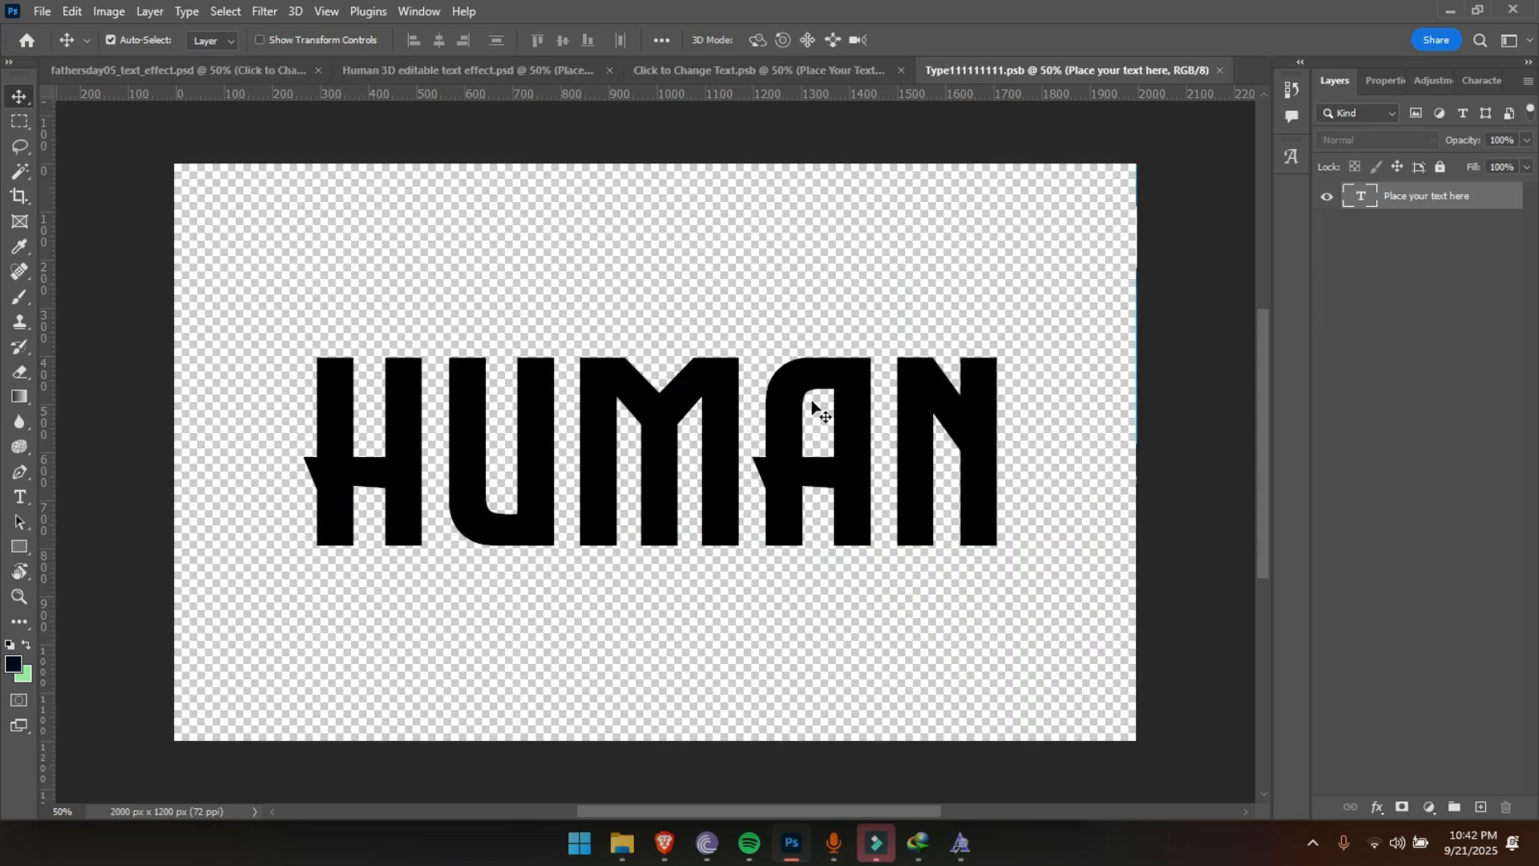
{"action": "double_click", "coordinate": [562, 475]}
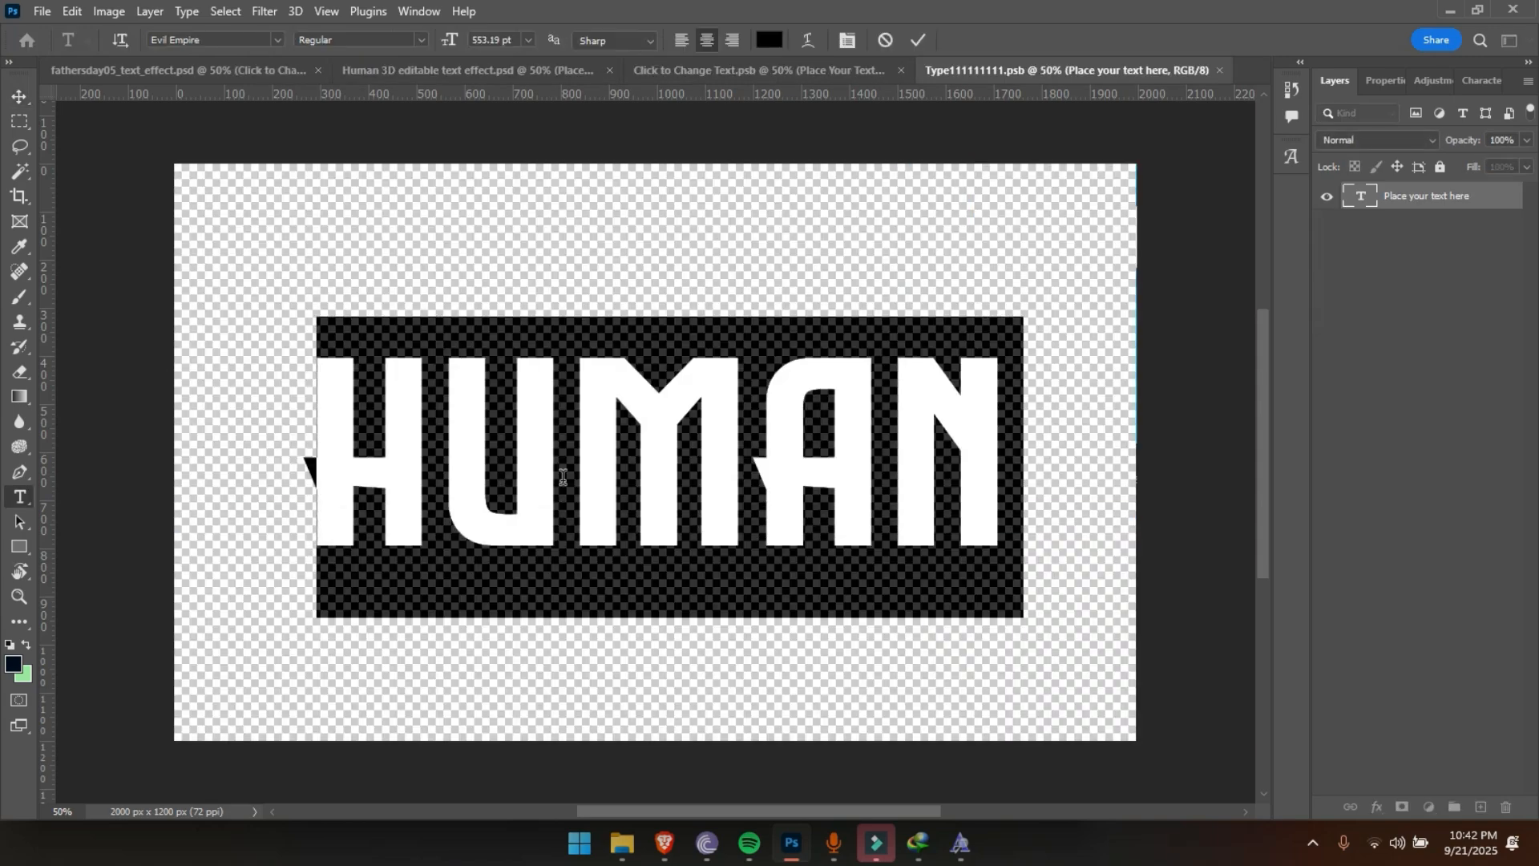
{"action": "type", "text": "EFFE"}
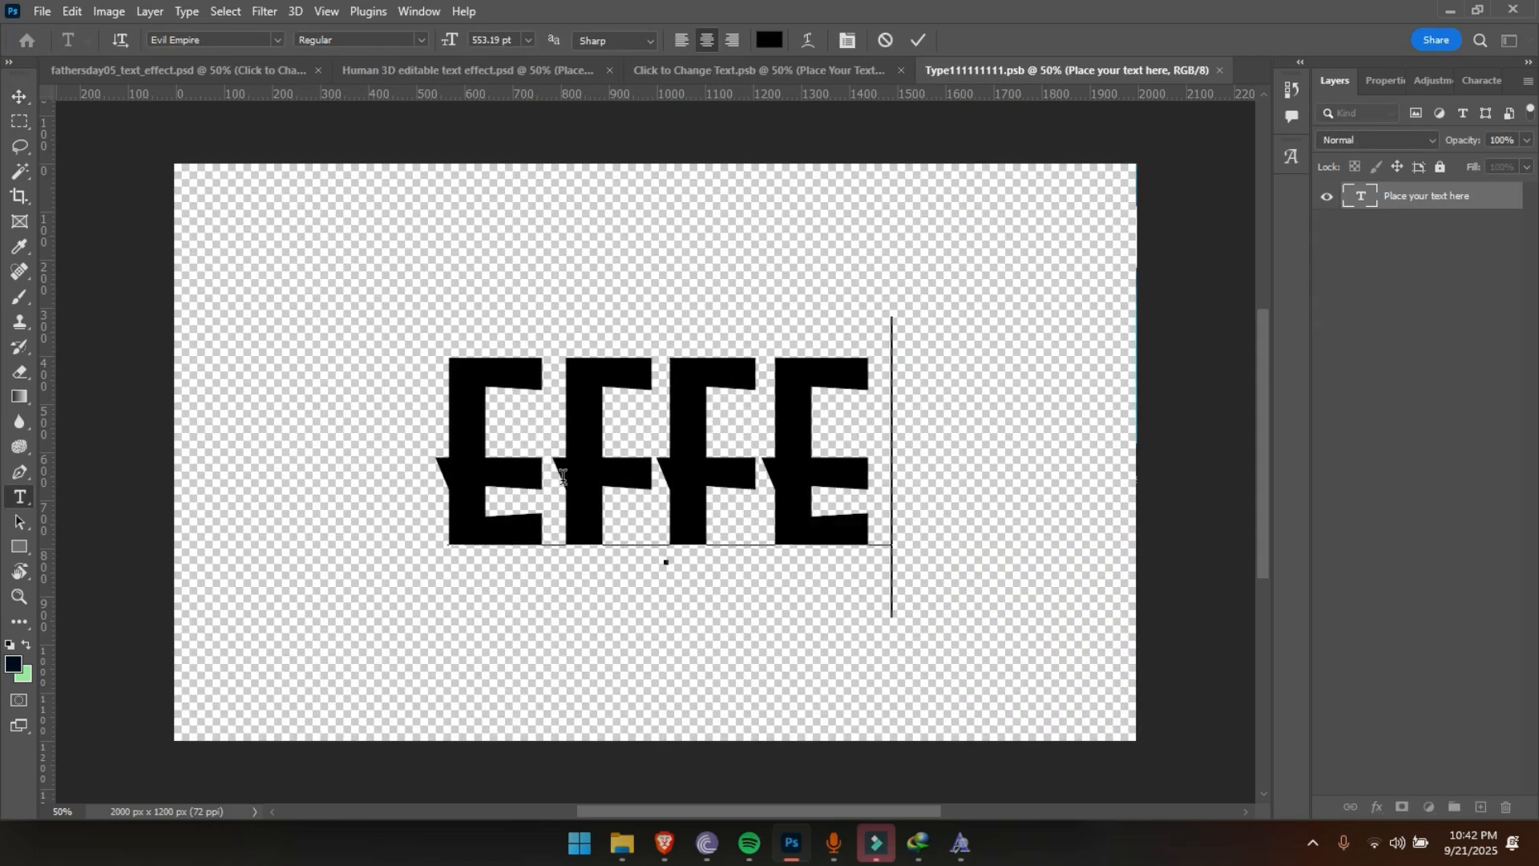
{"action": "type", "text": "CT"}
{"action": "key", "text": "ctrl+Return"}
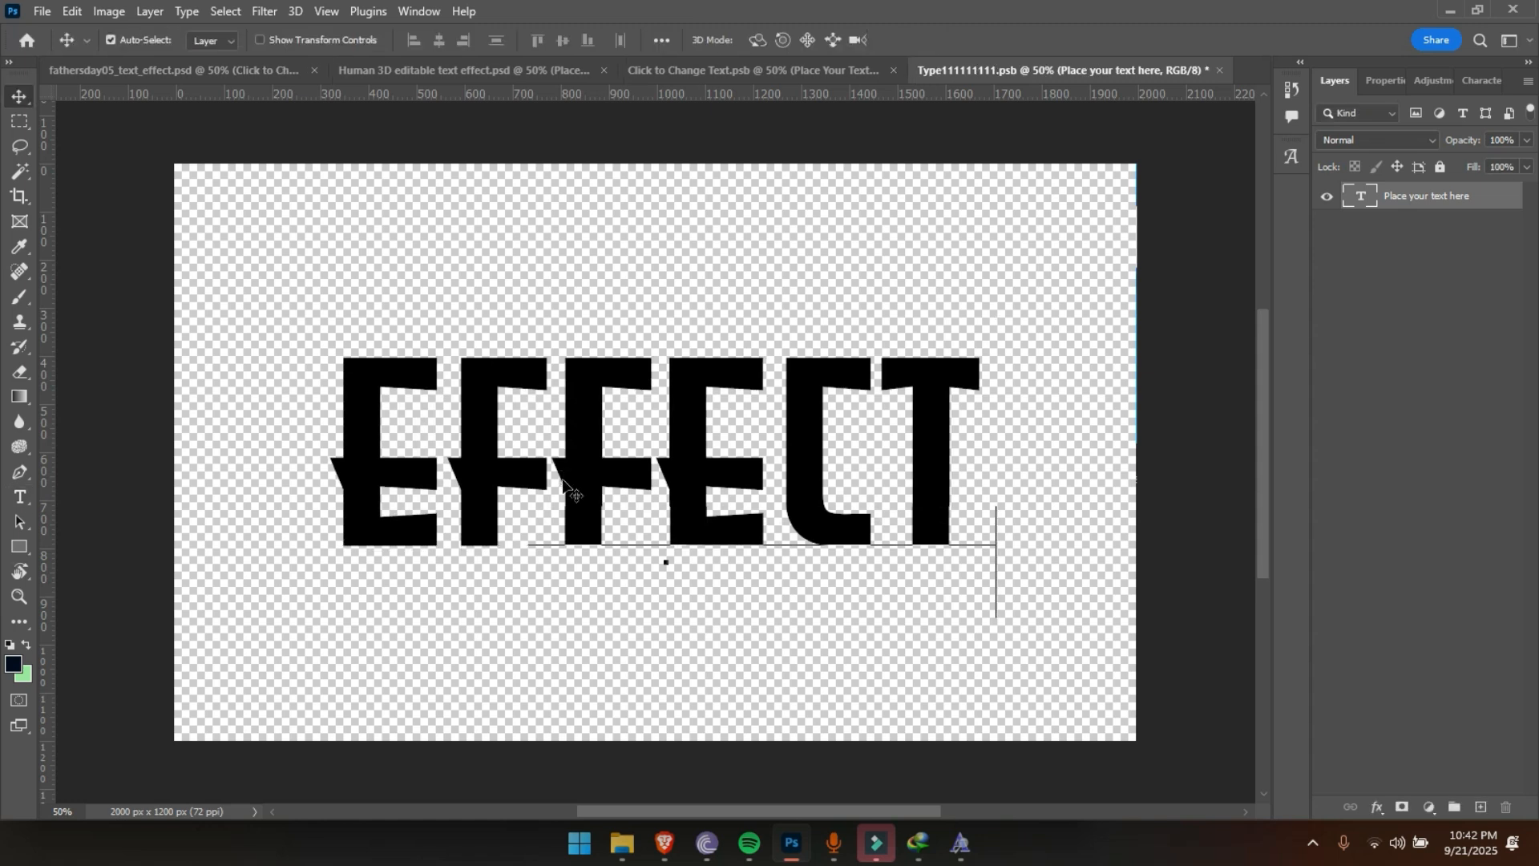
{"action": "key", "text": "ctrl+s"}
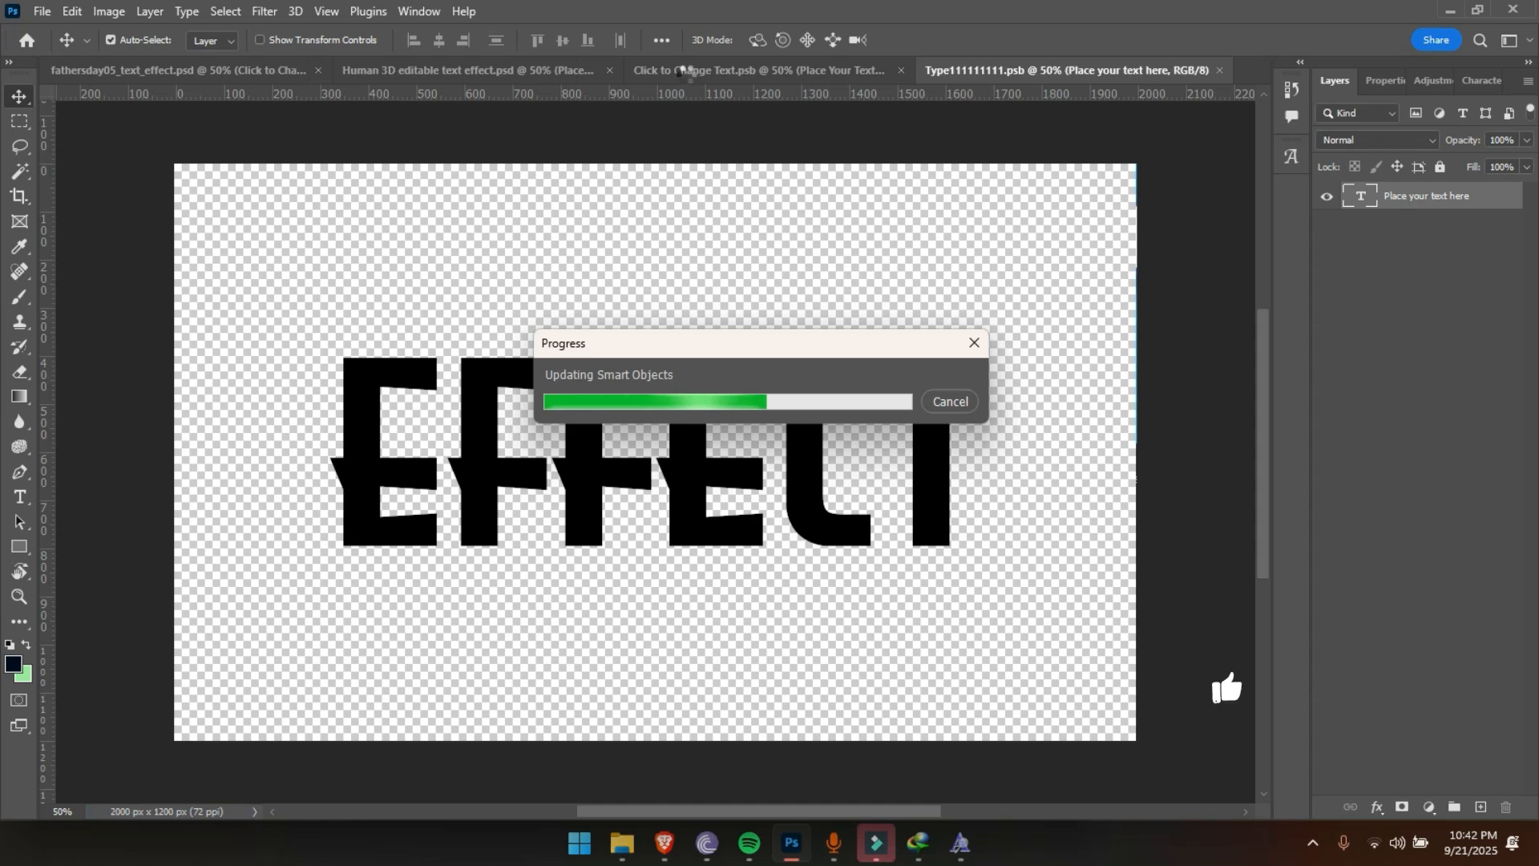
{"action": "left_click", "coordinate": [453, 72]}
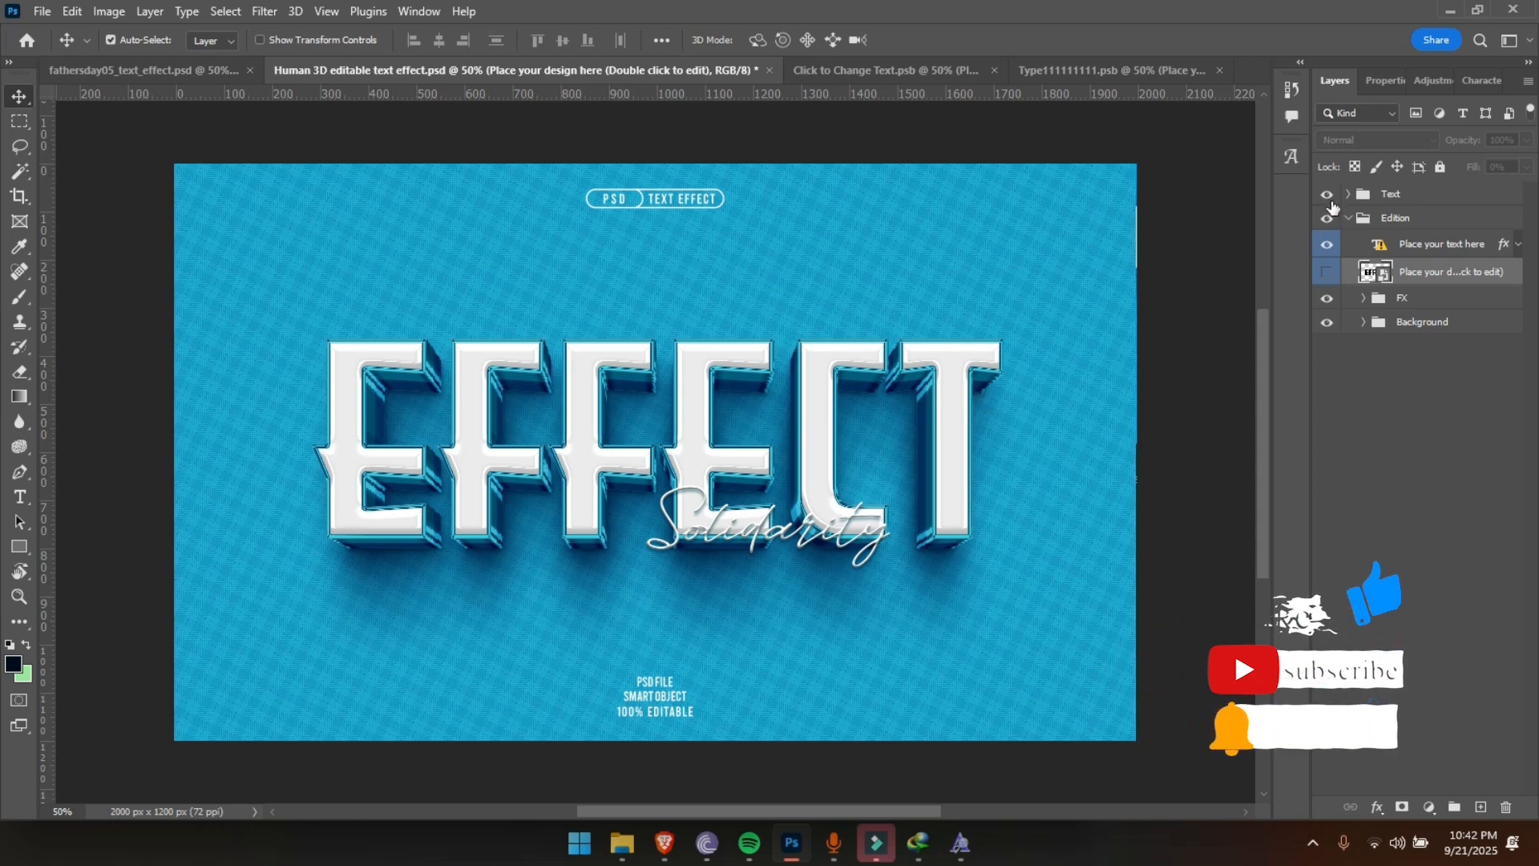
Hide the Text group, the Background group, the "Place your text here" layer and the Shadow group inside FX
{"action": "left_click", "coordinate": [1329, 196]}
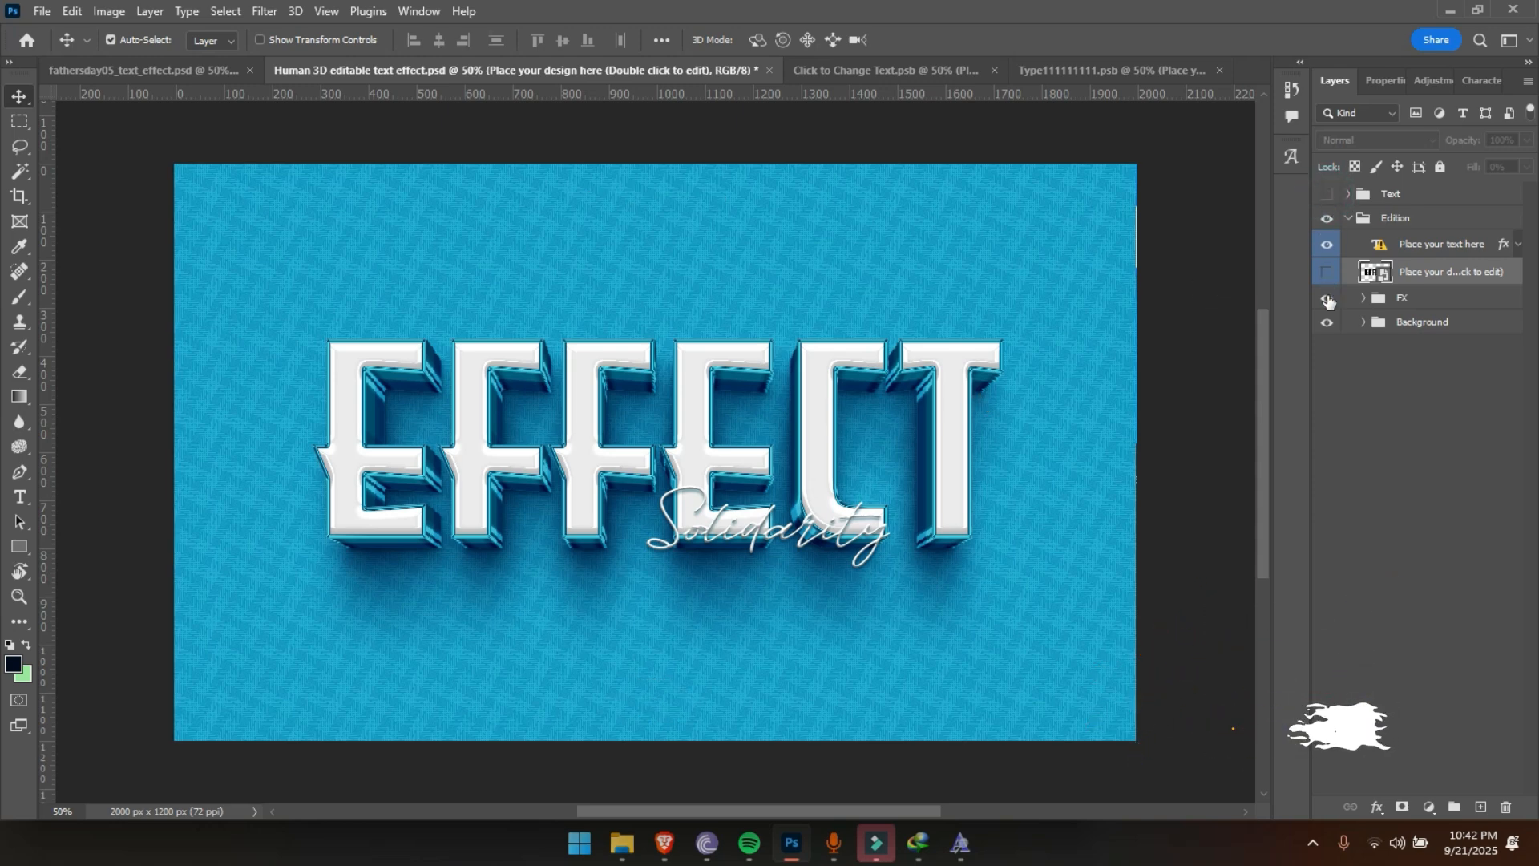
{"action": "left_click", "coordinate": [1323, 329]}
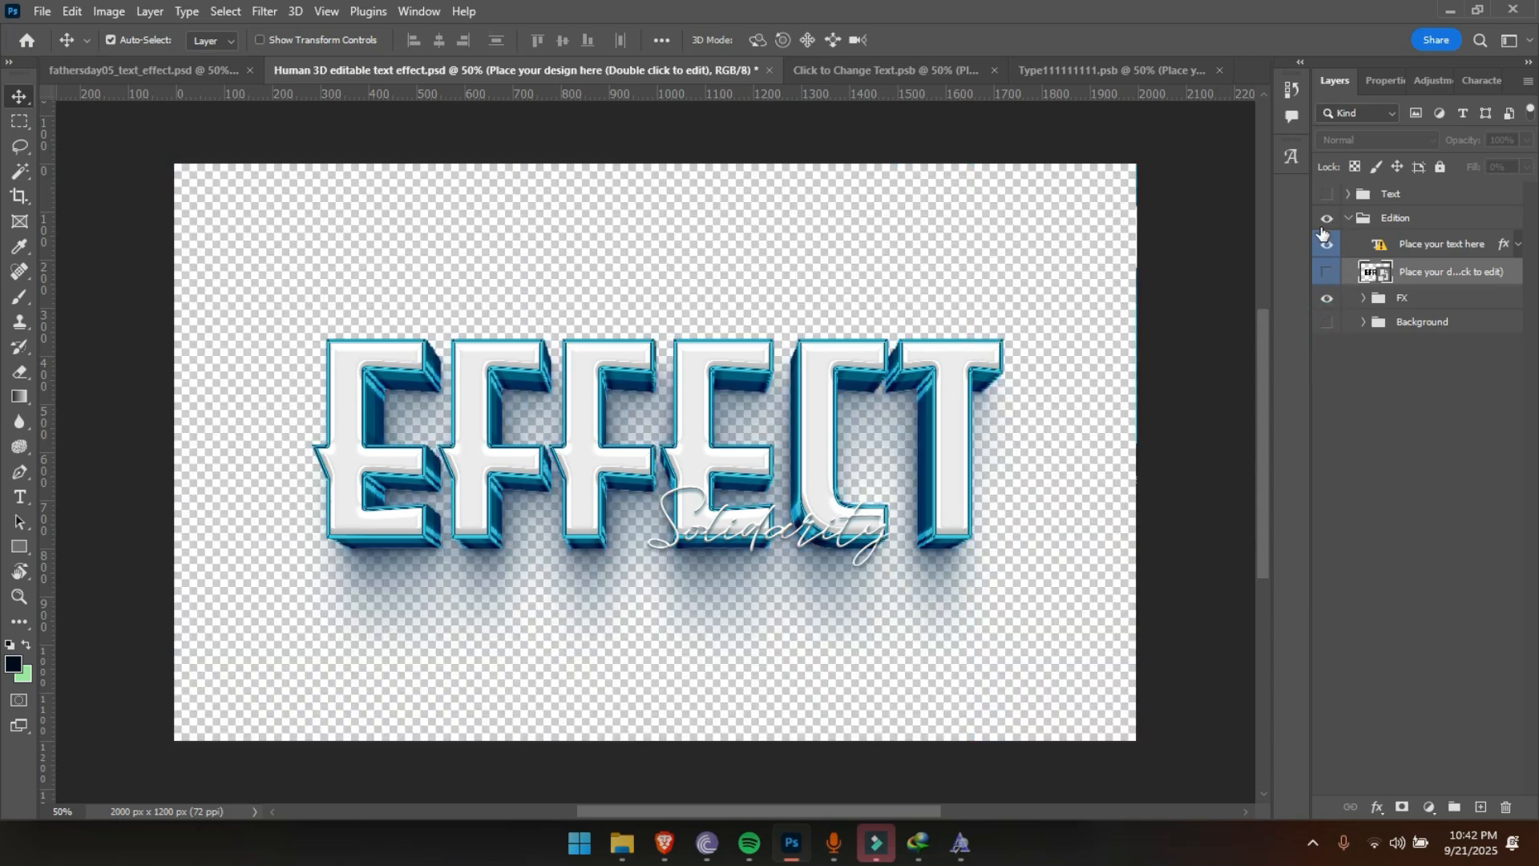
{"action": "left_click", "coordinate": [838, 522]}
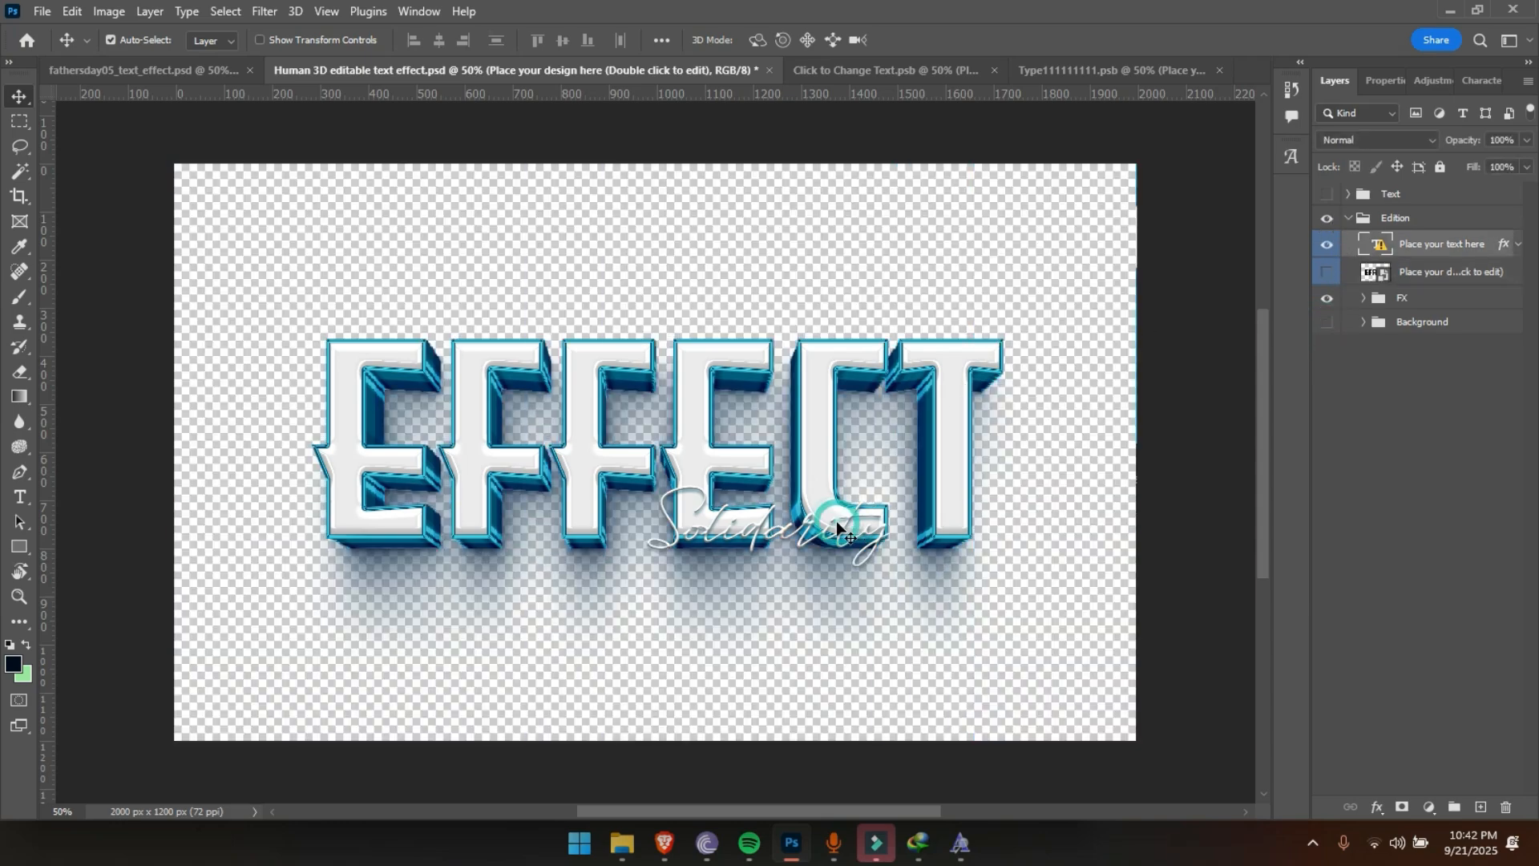
{"action": "left_click", "coordinate": [1326, 247]}
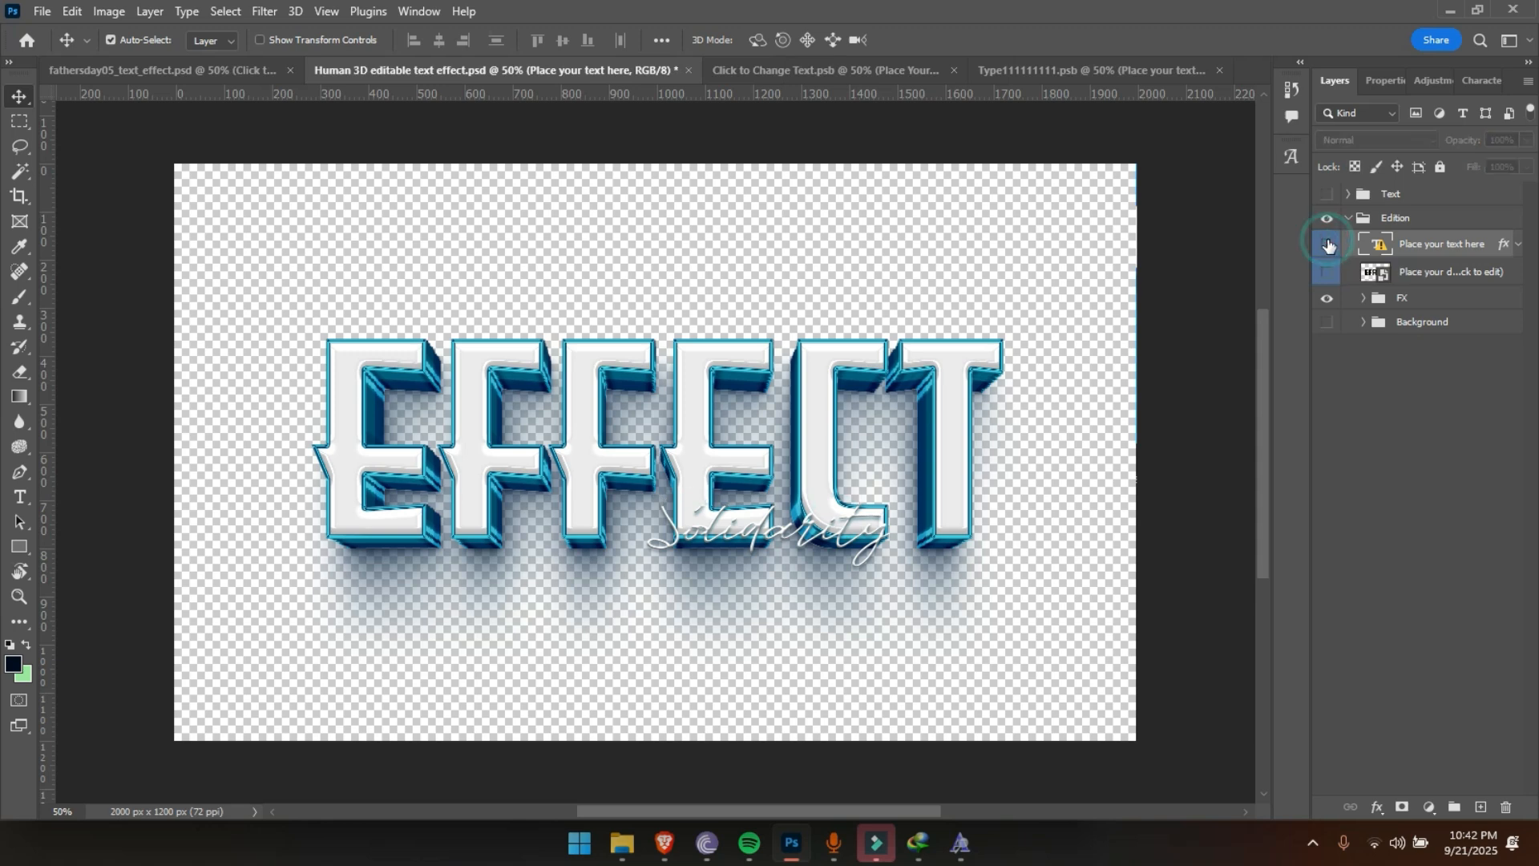
{"action": "left_click", "coordinate": [1362, 299]}
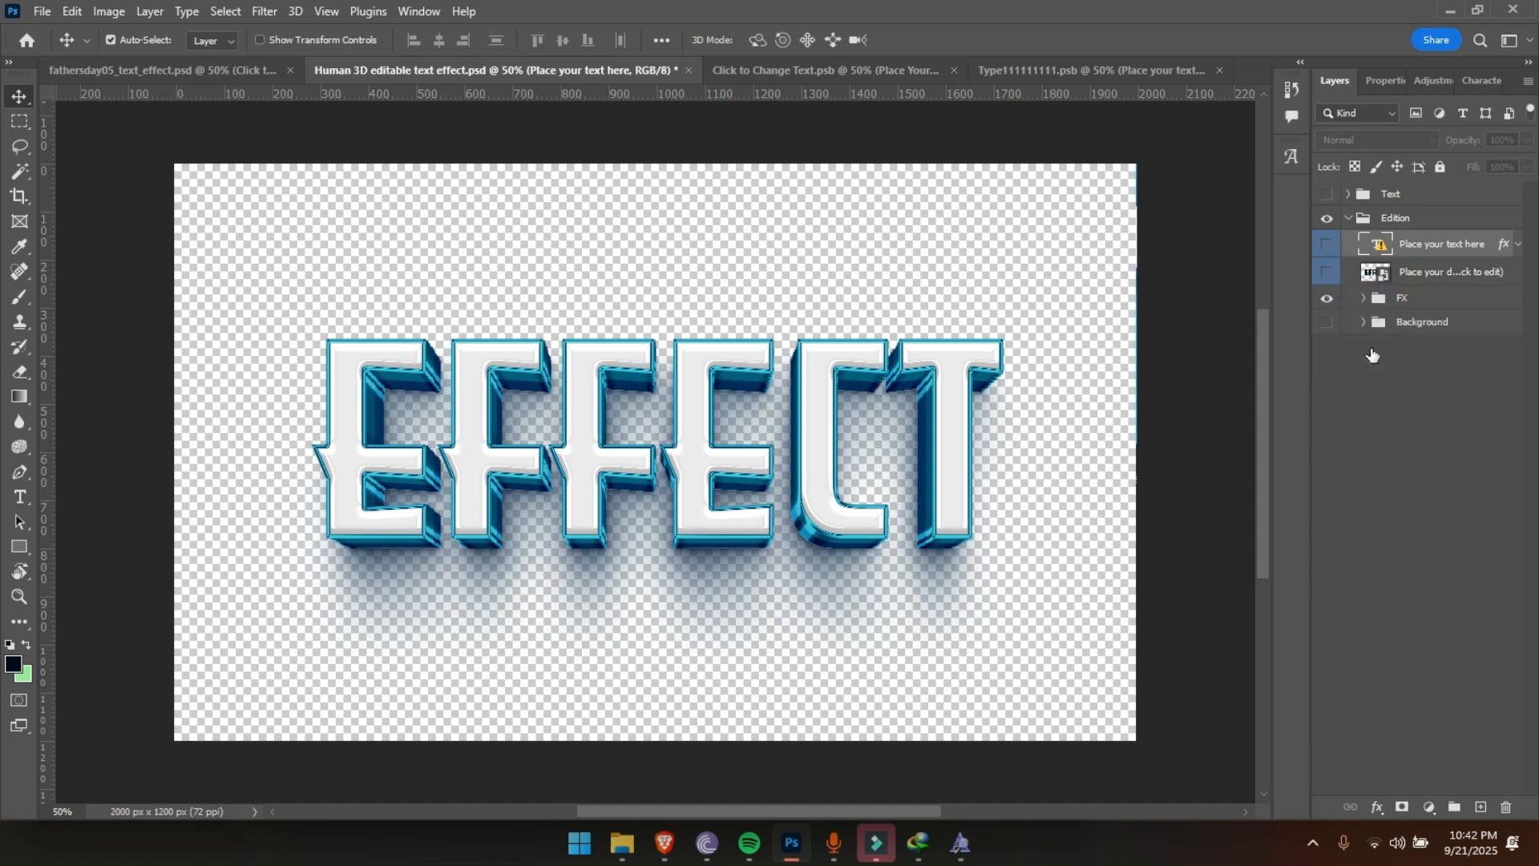
{"action": "left_click", "coordinate": [1327, 376]}
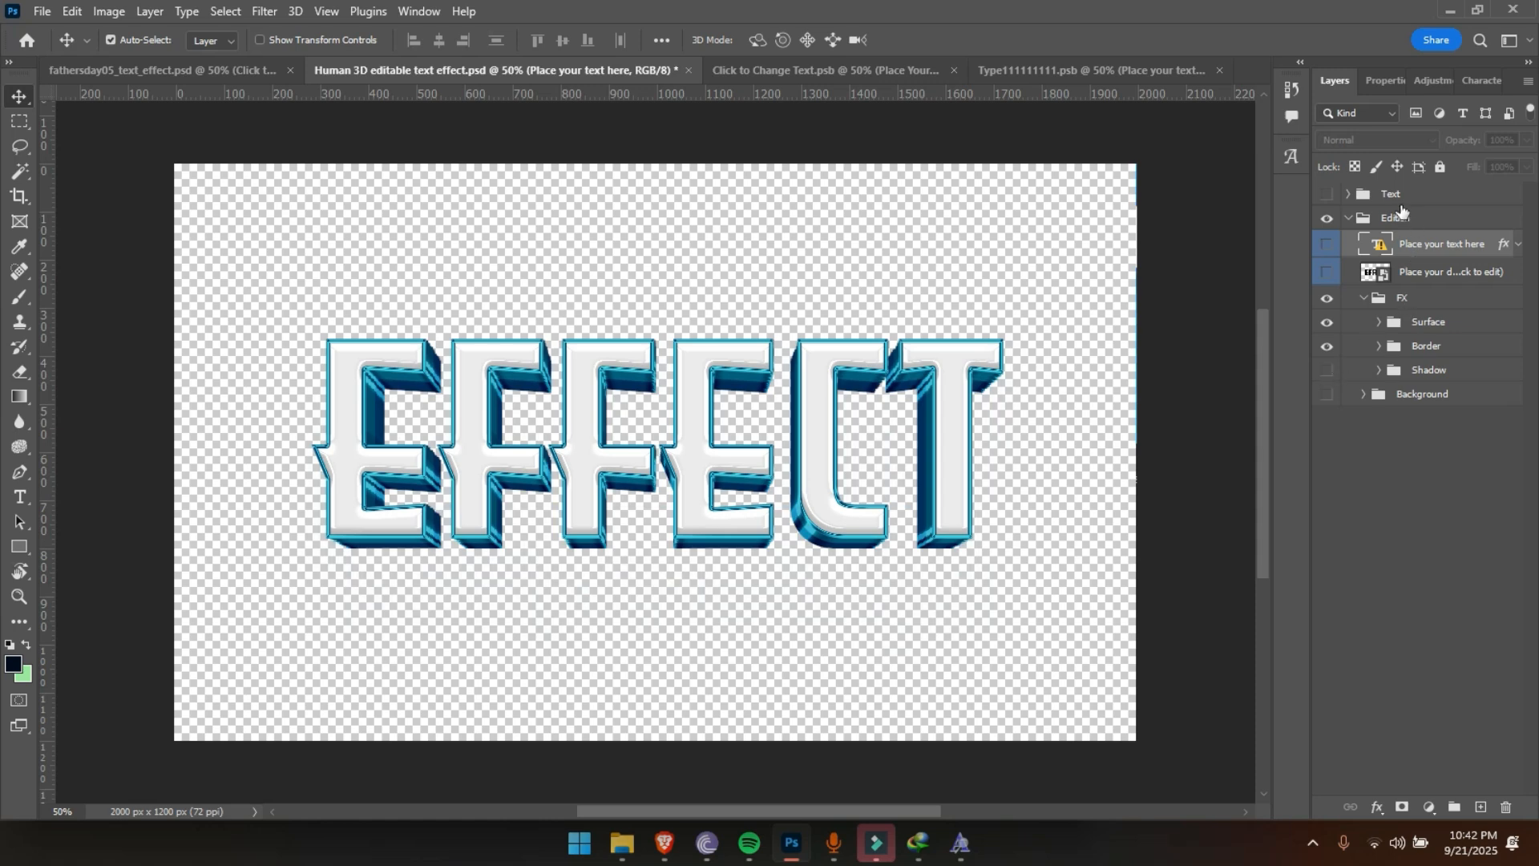
Collapse the Edition group, stamp the visible artwork into a new layer above it and hide the Edition group
{"action": "left_click", "coordinate": [1375, 220]}
{"action": "left_click", "coordinate": [1348, 220]}
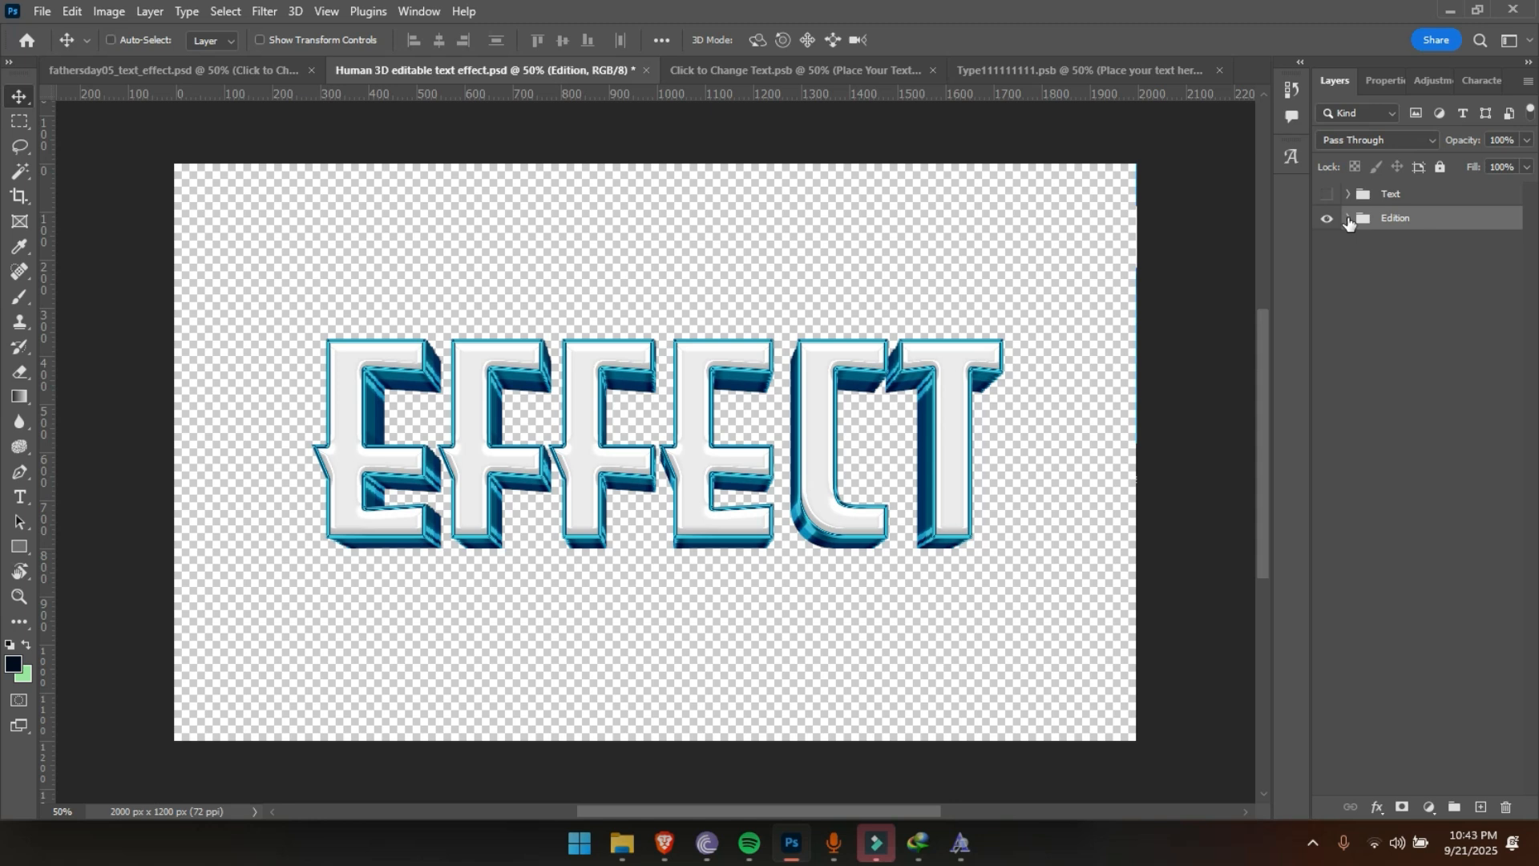
{"action": "key", "text": "ctrl+alt+shift+e"}
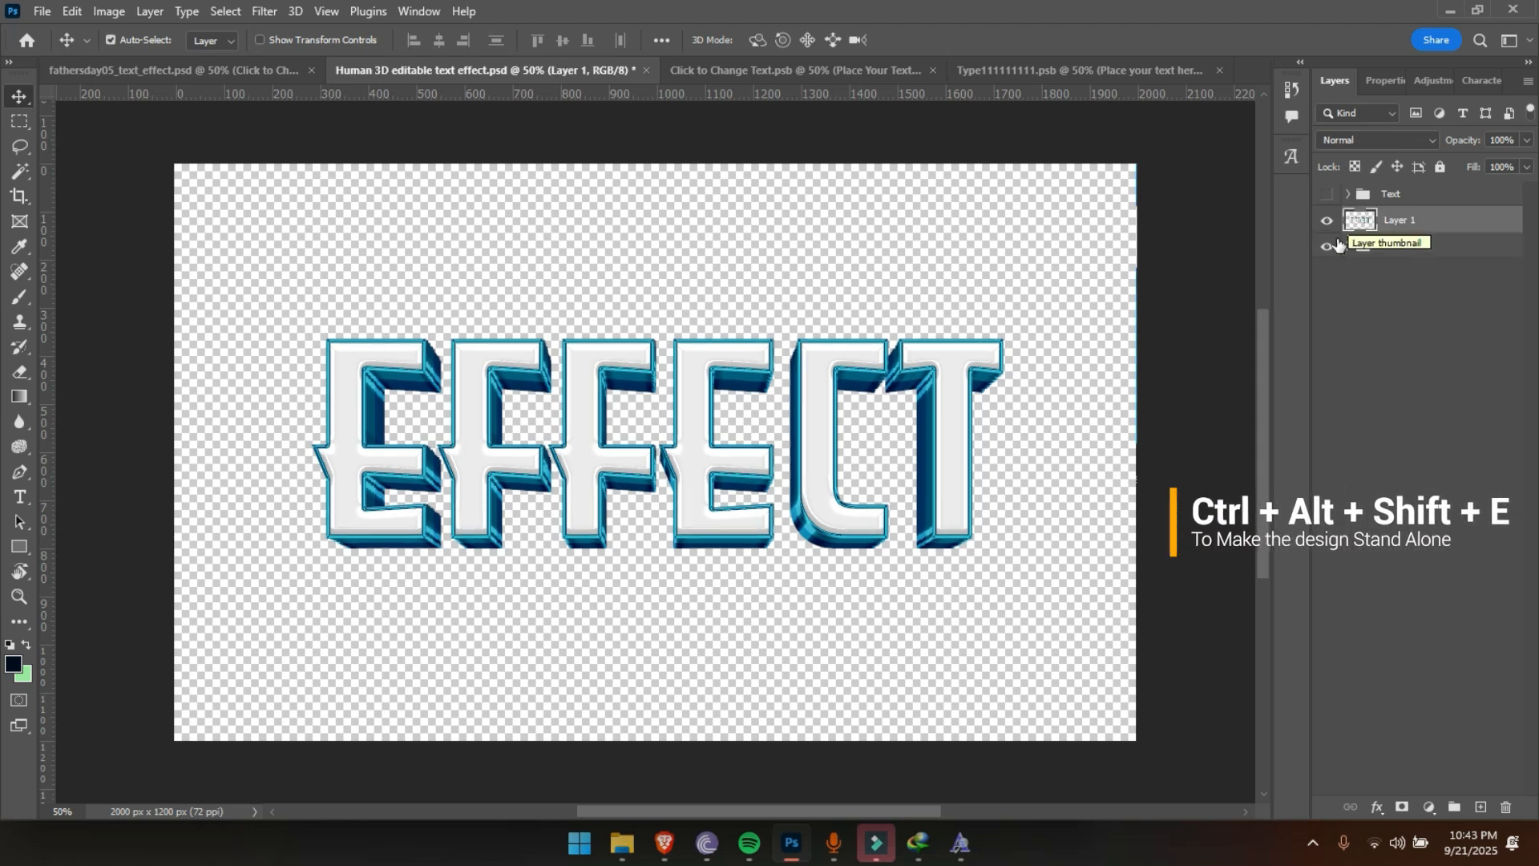
{"action": "left_click", "coordinate": [1327, 246]}
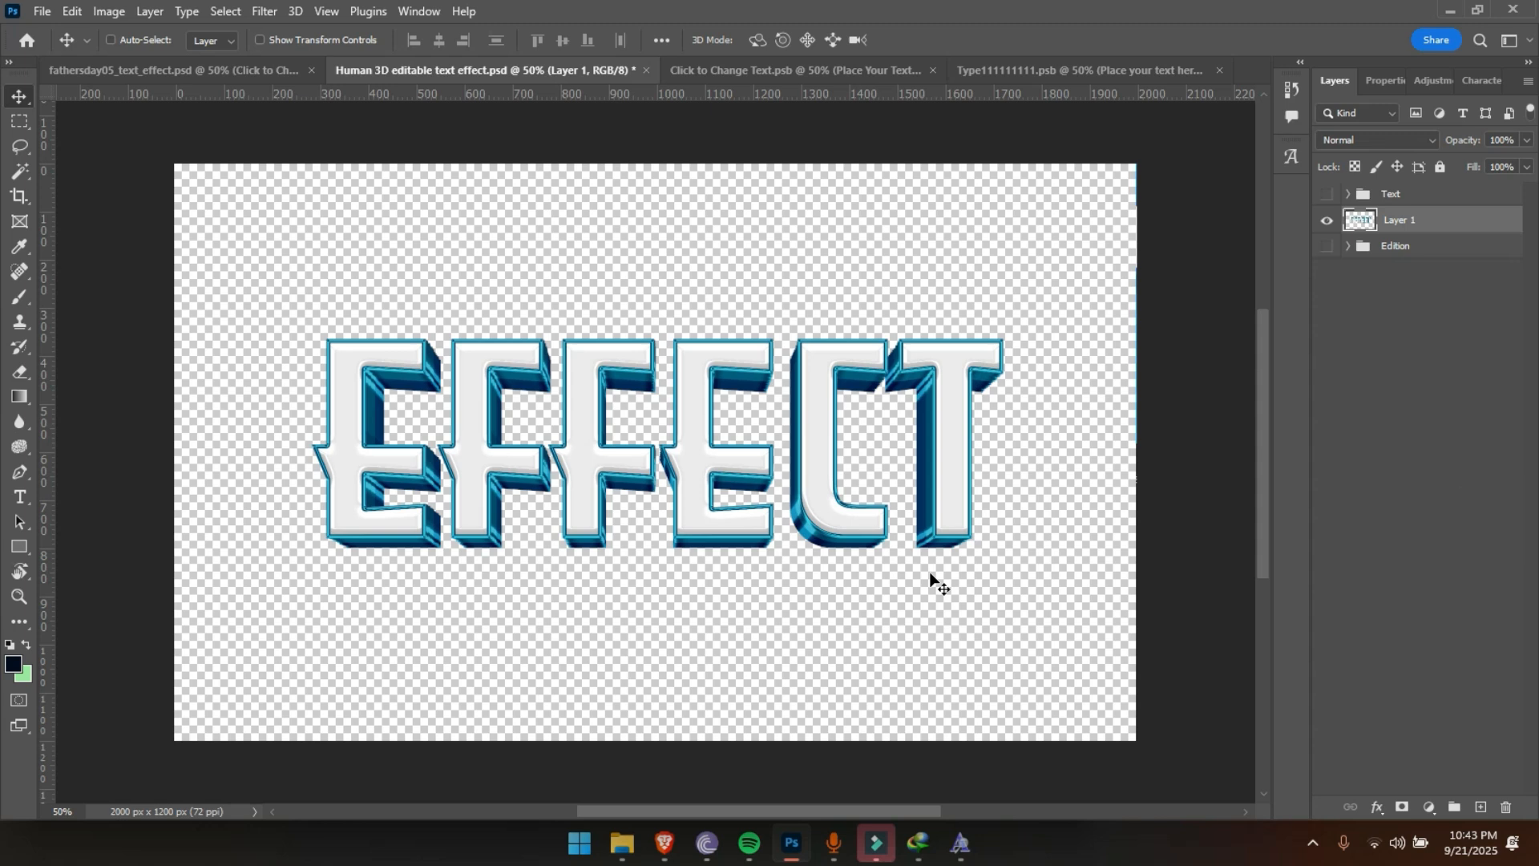
Transform the stamped EFFECT layer in perspective, narrowing its top edge symmetrically with a horizontal skew of about 13.7°
{"action": "key", "text": "ctrl+t"}
{"action": "right_click", "coordinate": [641, 491]}
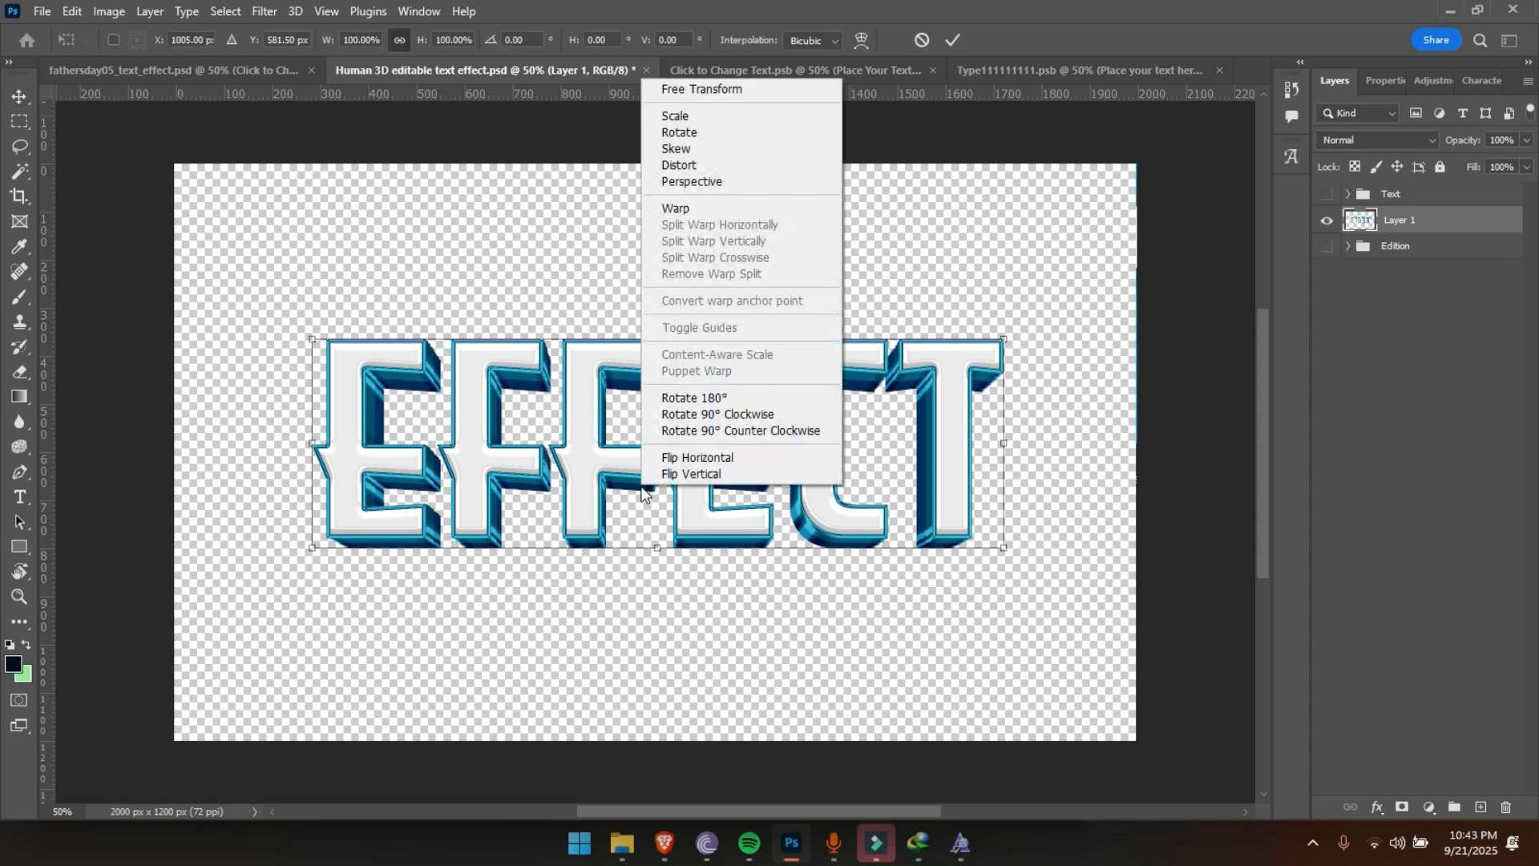
{"action": "left_click", "coordinate": [705, 181]}
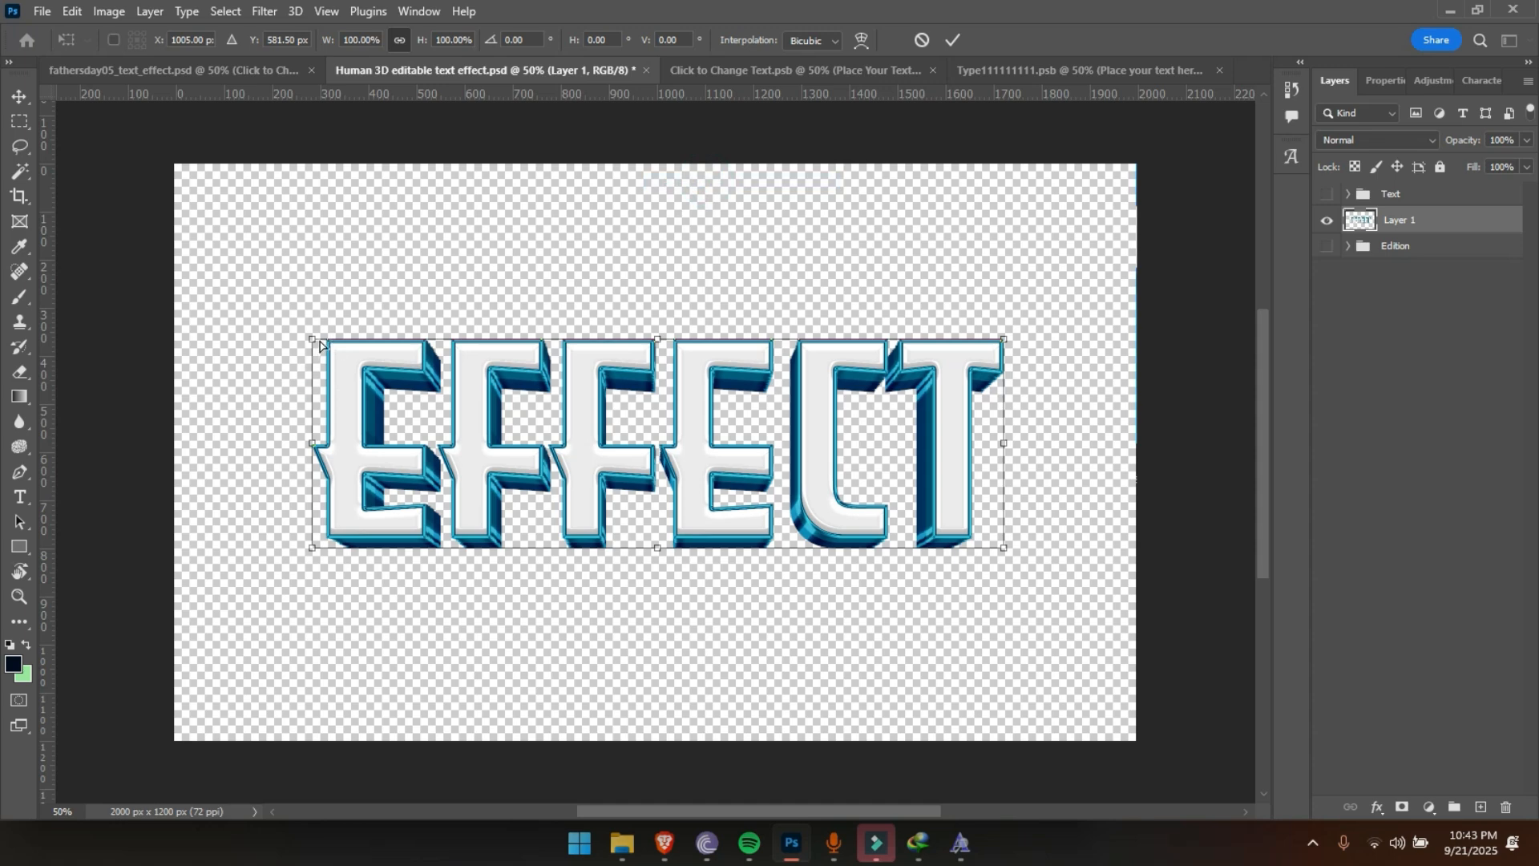
{"action": "left_click_drag", "start_coordinate": [319, 347], "coordinate": [367, 380]}
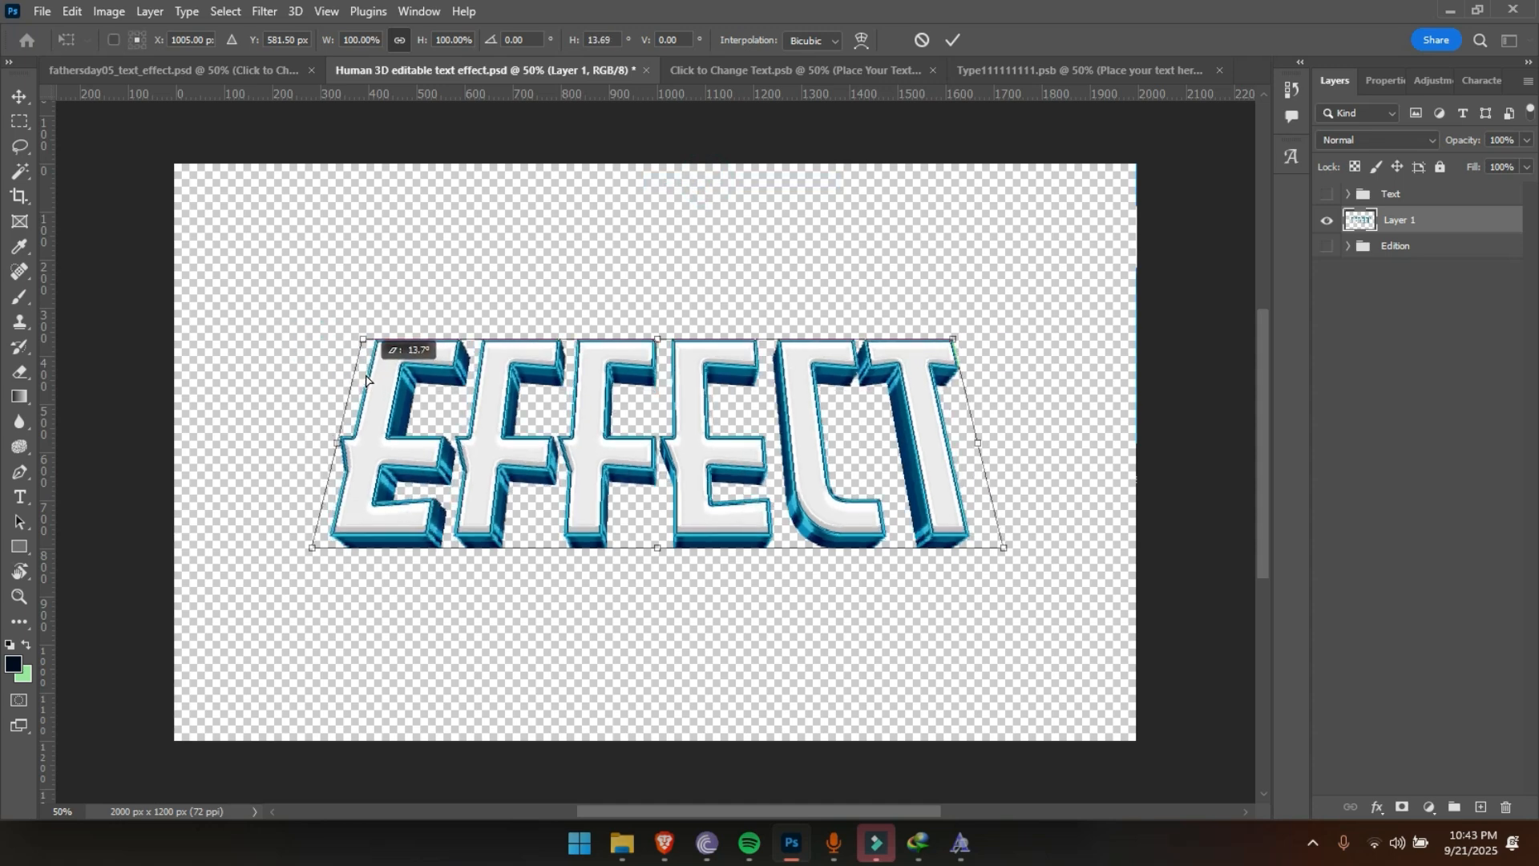
Warp the EFFECT layer by pulling the middle of its bottom edge upward into an arch, and apply the transform
{"action": "right_click", "coordinate": [571, 398]}
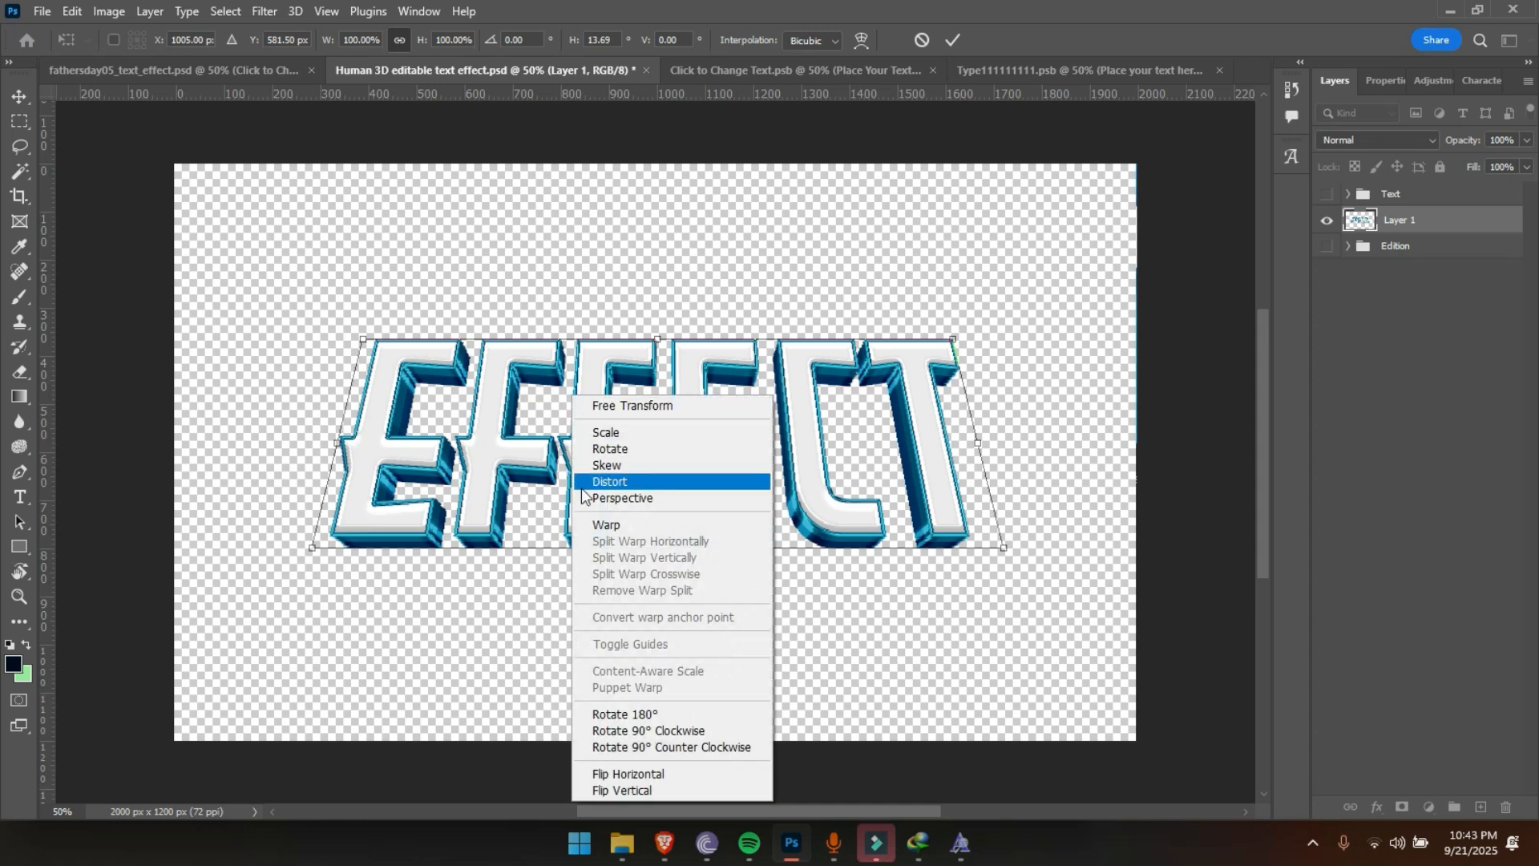
{"action": "left_click", "coordinate": [603, 522]}
{"action": "left_click_drag", "start_coordinate": [639, 550], "coordinate": [643, 488]}
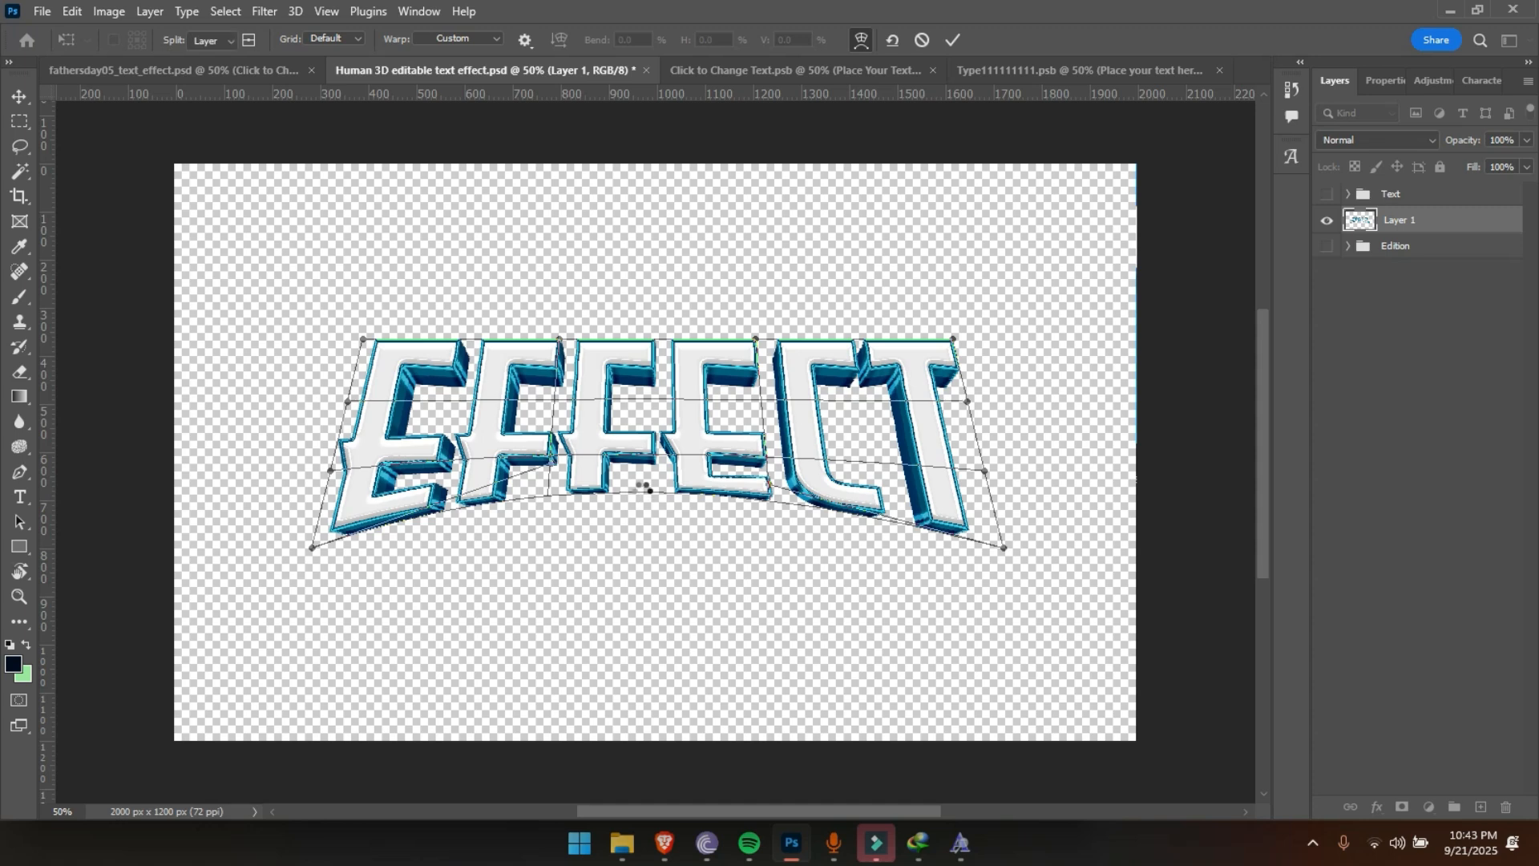
{"action": "key", "text": "Return"}
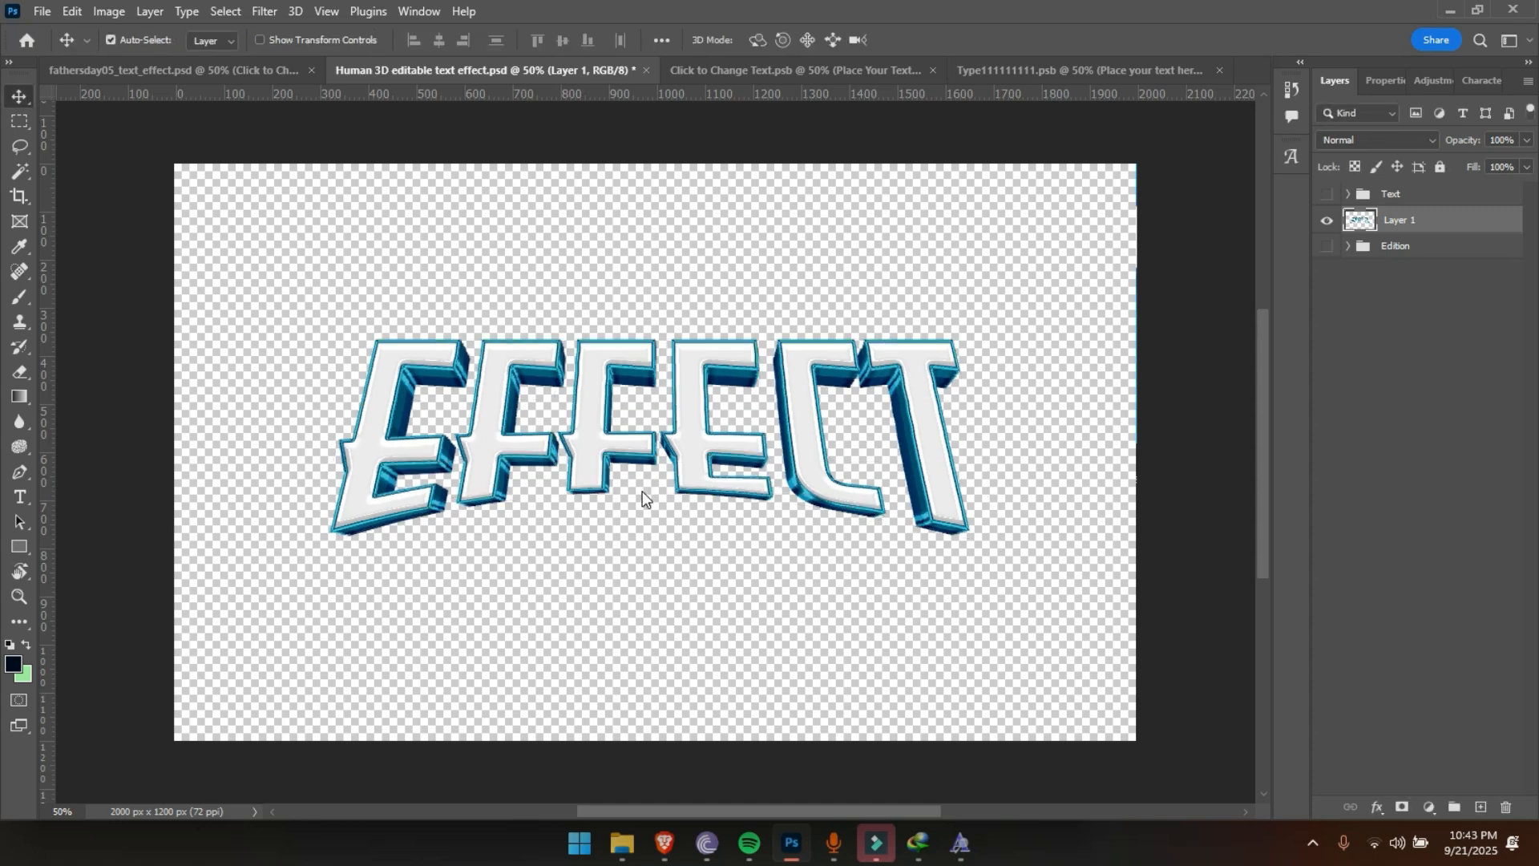